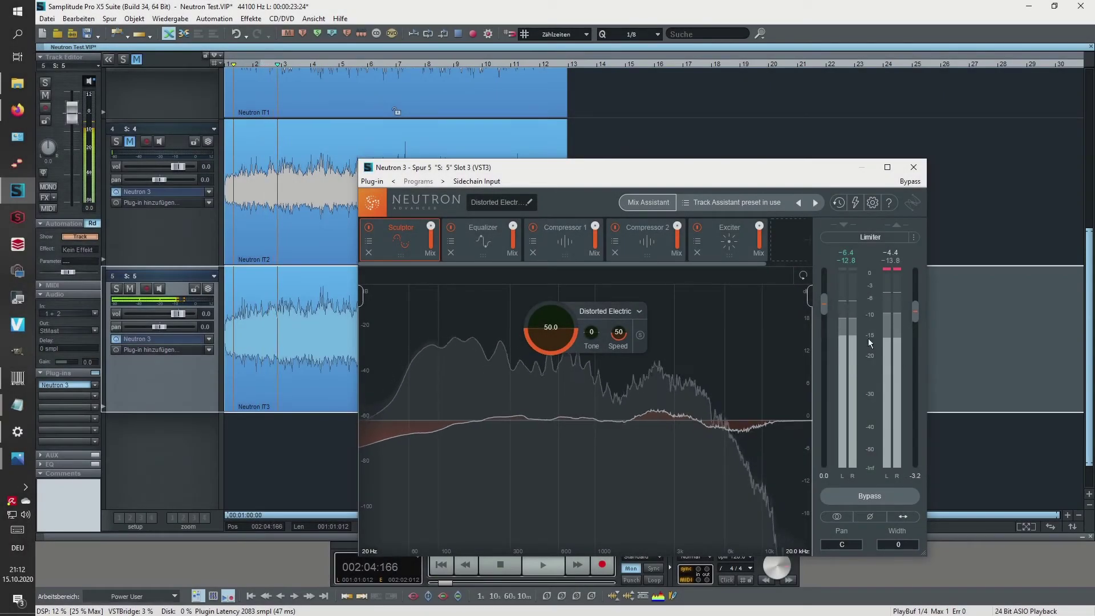
Stop playback of the Neutron Test project.
key("space")
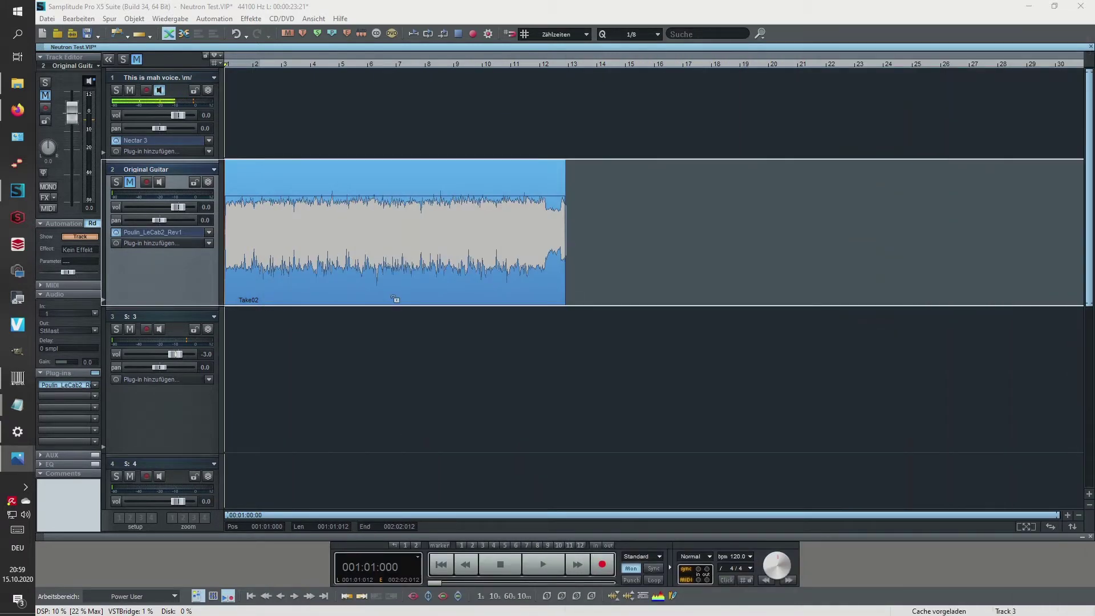
left_click(648, 8)
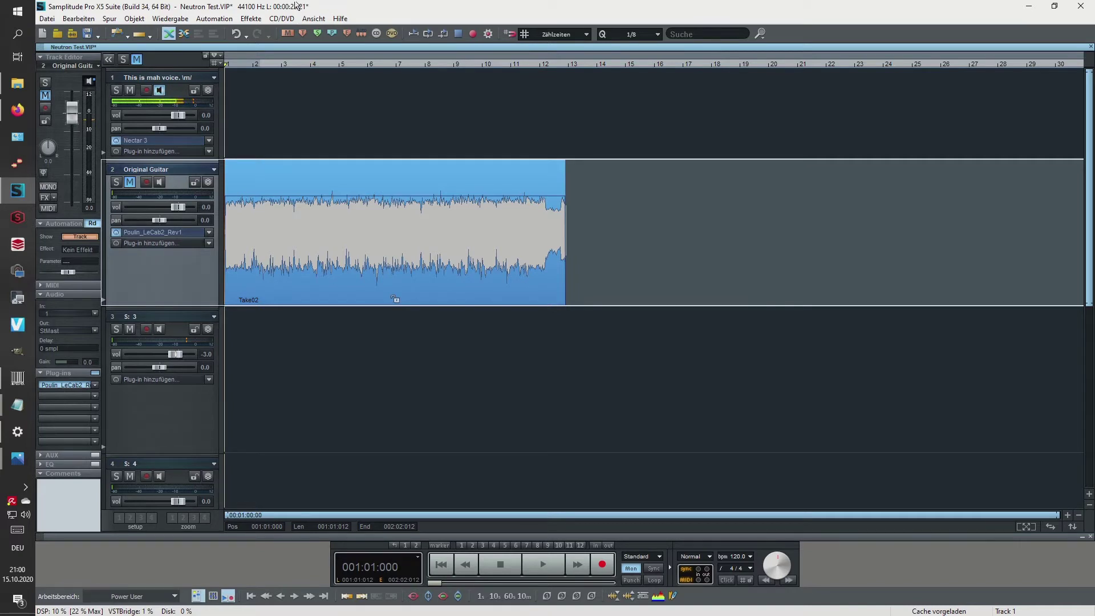
Unmute the Original Guitar track and play its Take02 recording through, then stop at the start.
key("space")
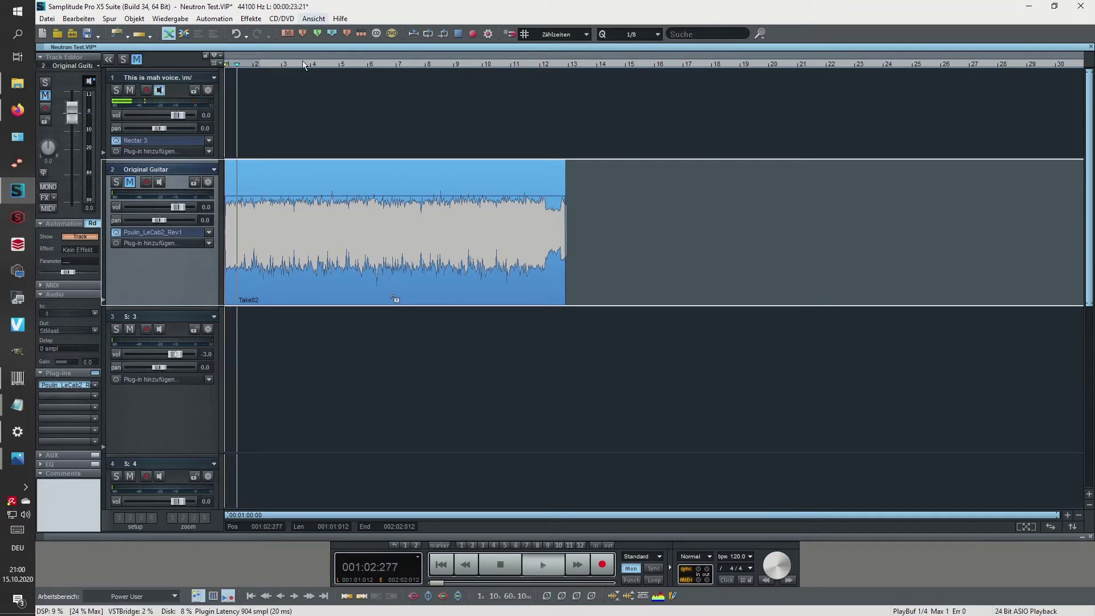
key("space")
left_click(130, 182)
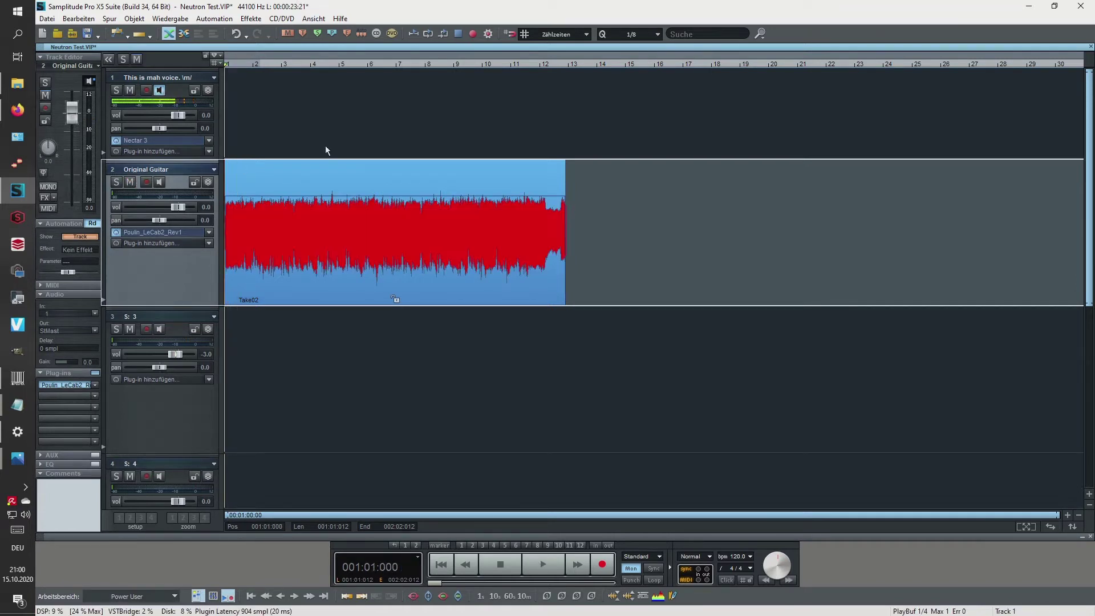
key("space")
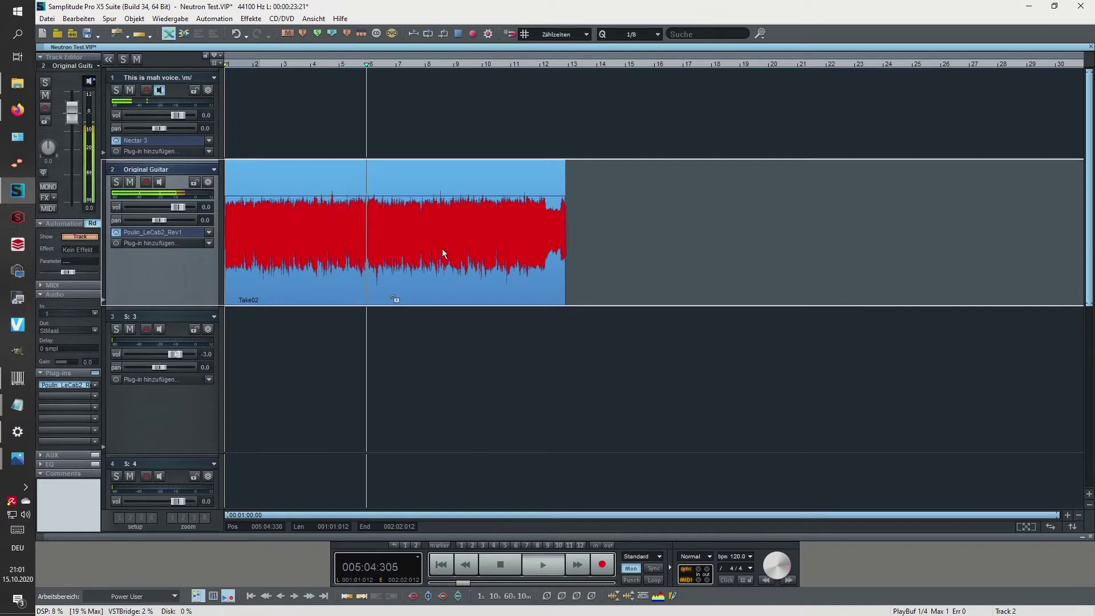
key("space")
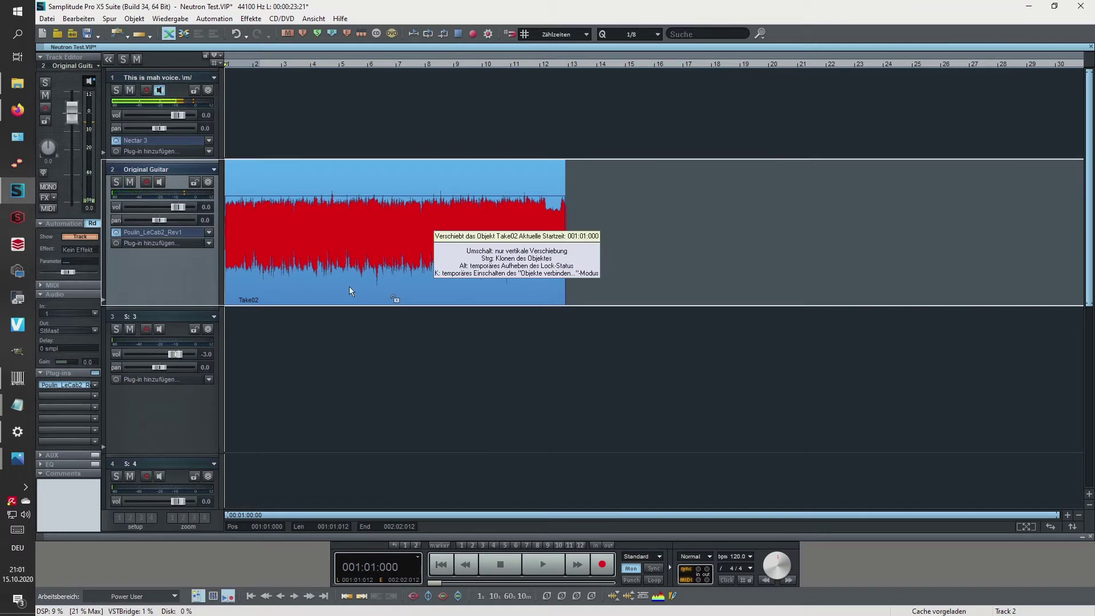
Insert Neutron 3 on the Original Guitar track from the Plug-in Browser.
left_click(209, 244)
left_click(260, 262)
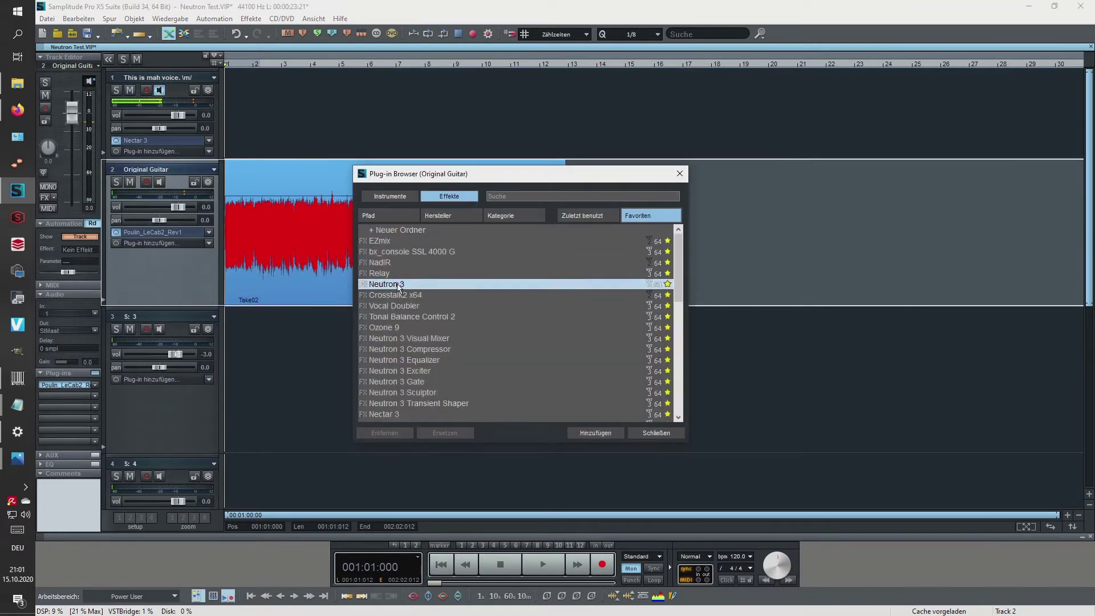
key("Escape")
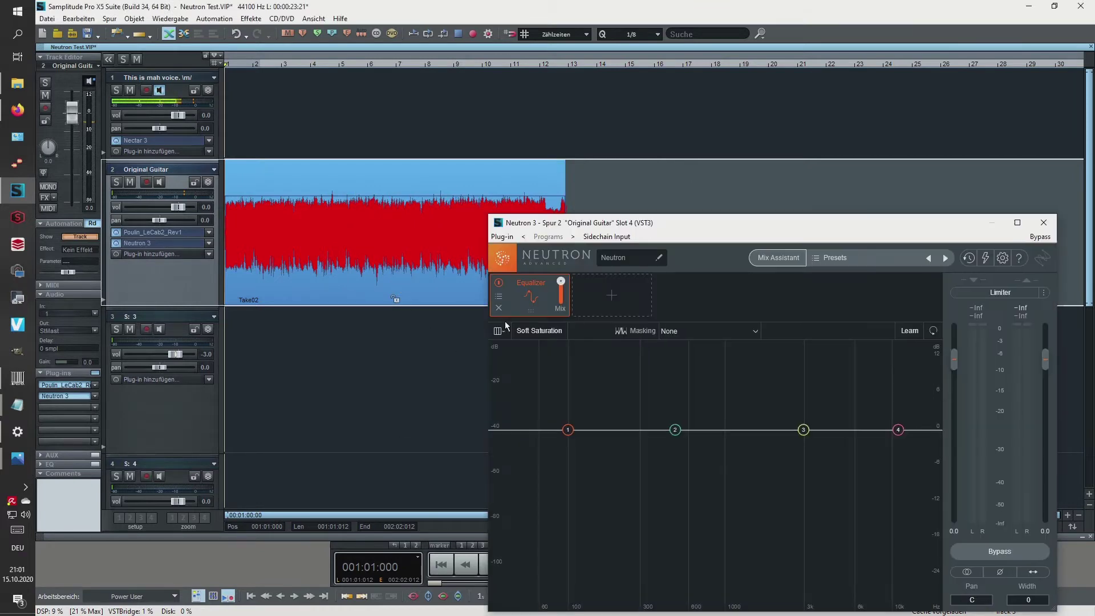
left_click_drag(672, 222, 624, 211)
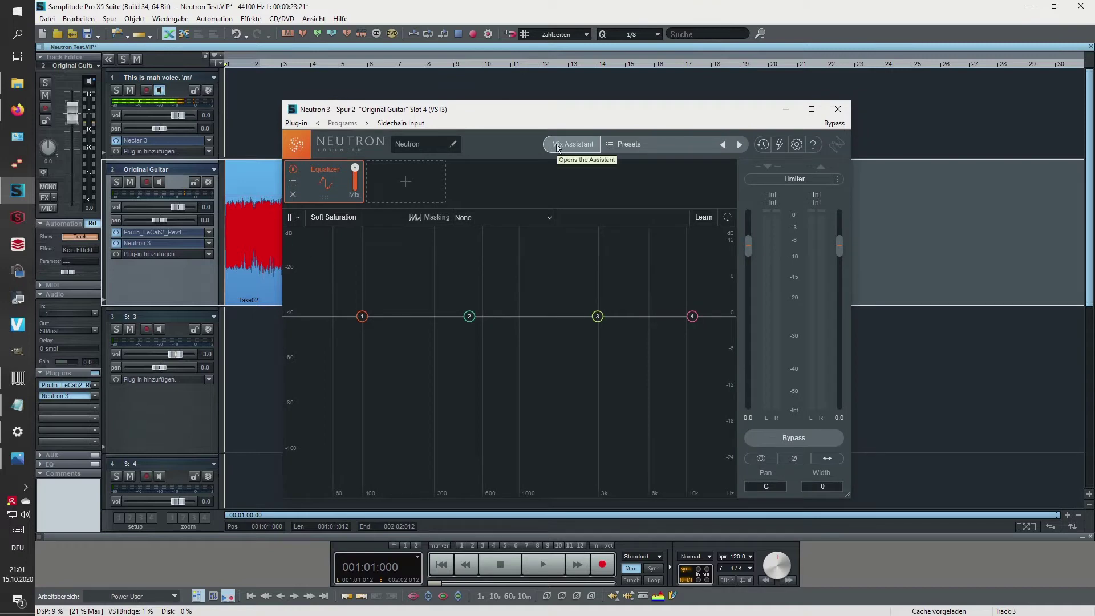
Set Neutron's Mix Assistant to Track Enhance with Guitar > Distorted Electric, Balanced, Medium.
left_click(557, 147)
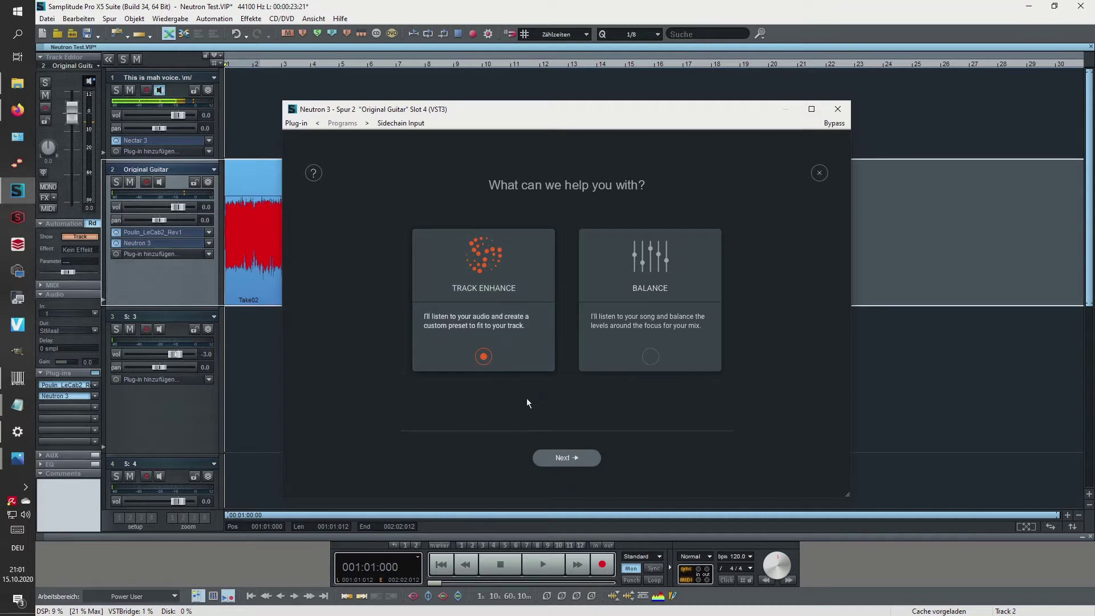
left_click(566, 459)
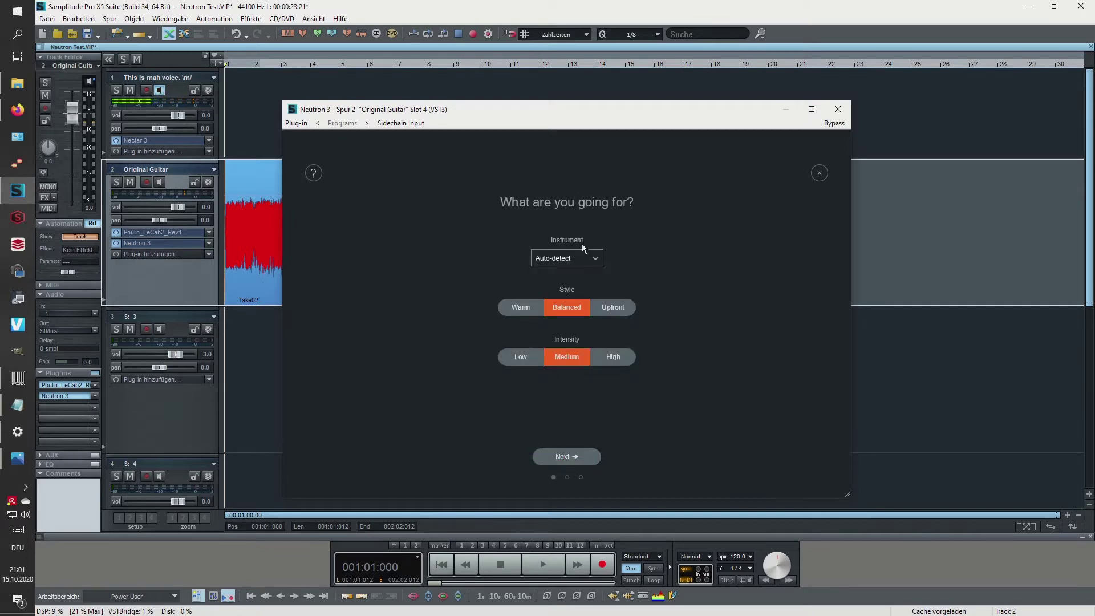
left_click(567, 259)
mouse_move(562, 325)
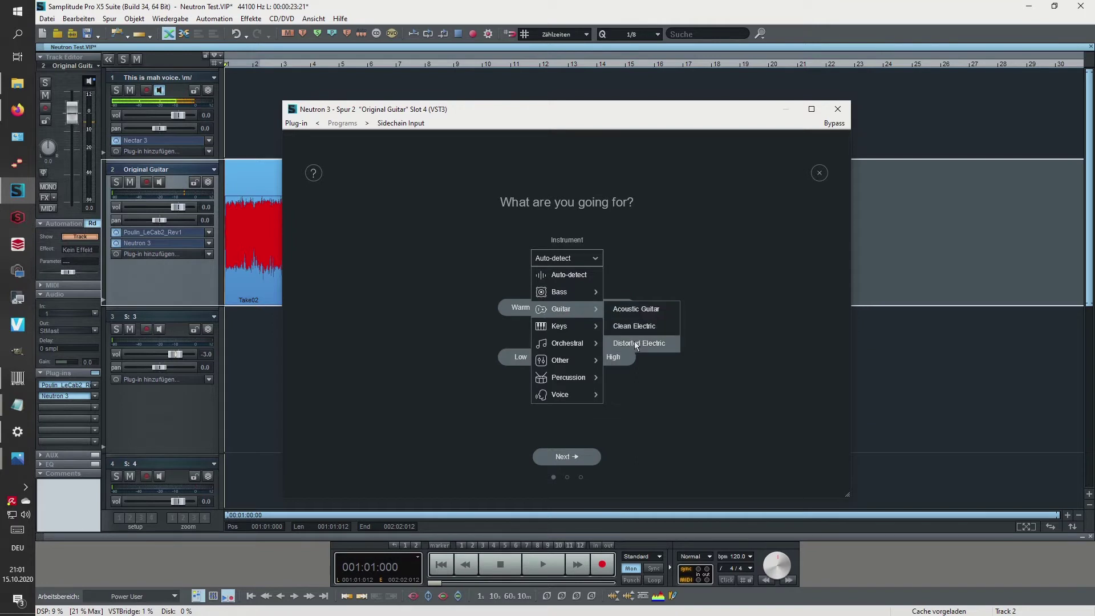
left_click(630, 343)
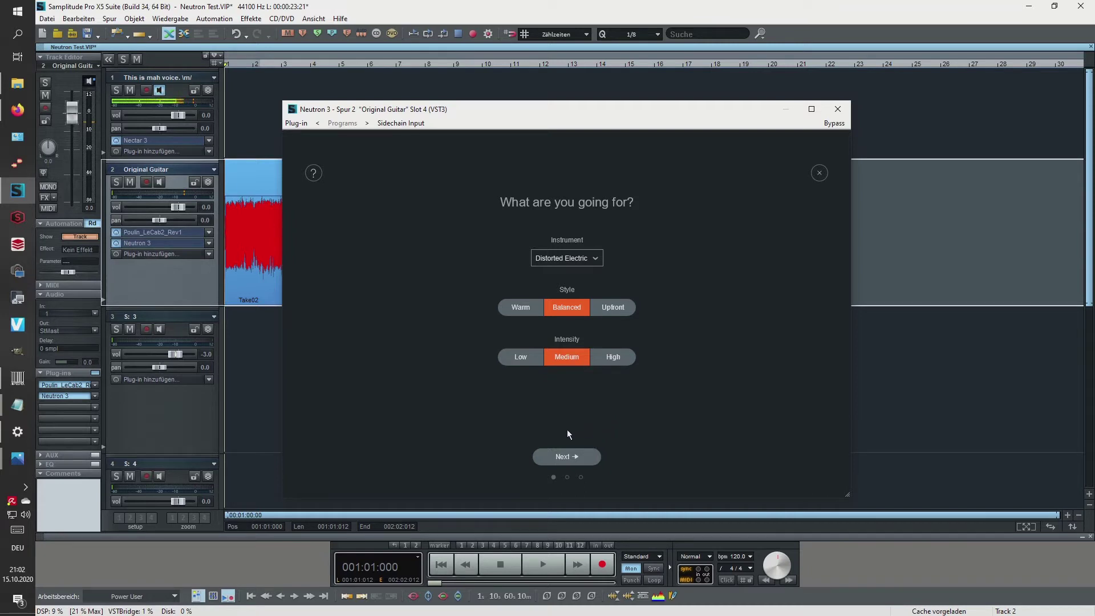
left_click(541, 423)
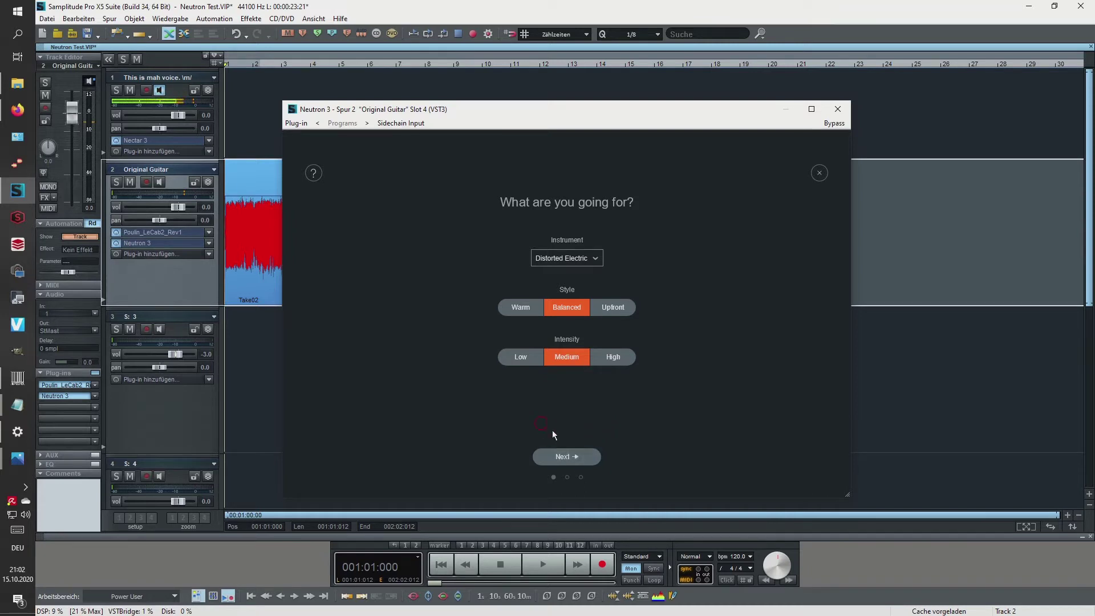
Play the guitar so Neutron's assistant can analyse it, then stop playback.
left_click(574, 457)
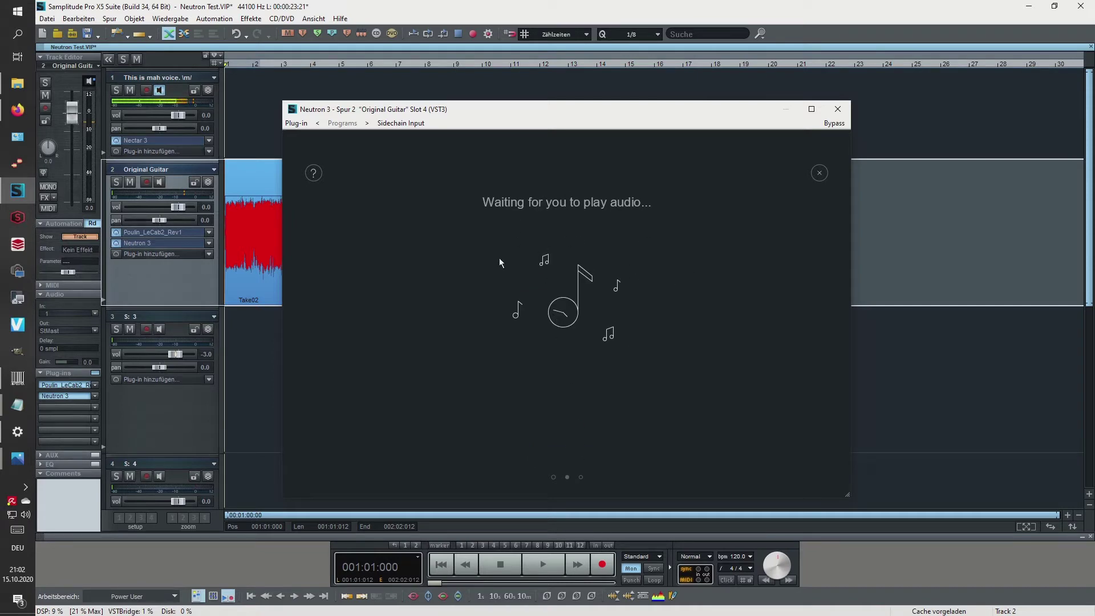
key("space")
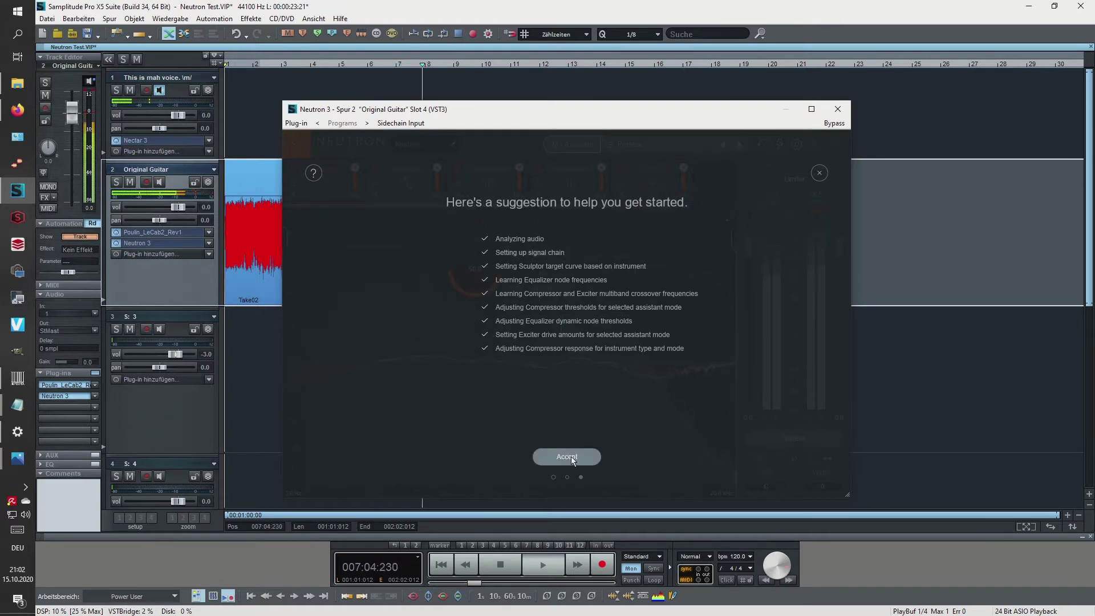
key("space")
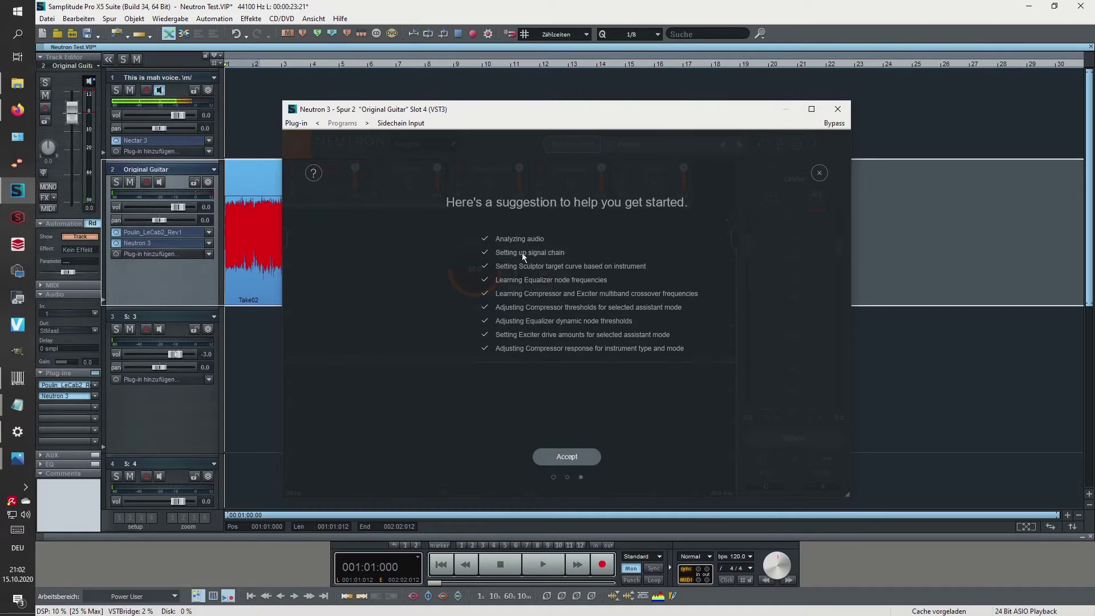
Accept the suggested chain and display the Equalizer's low-cut curve with gentle mid boosts.
left_click(578, 459)
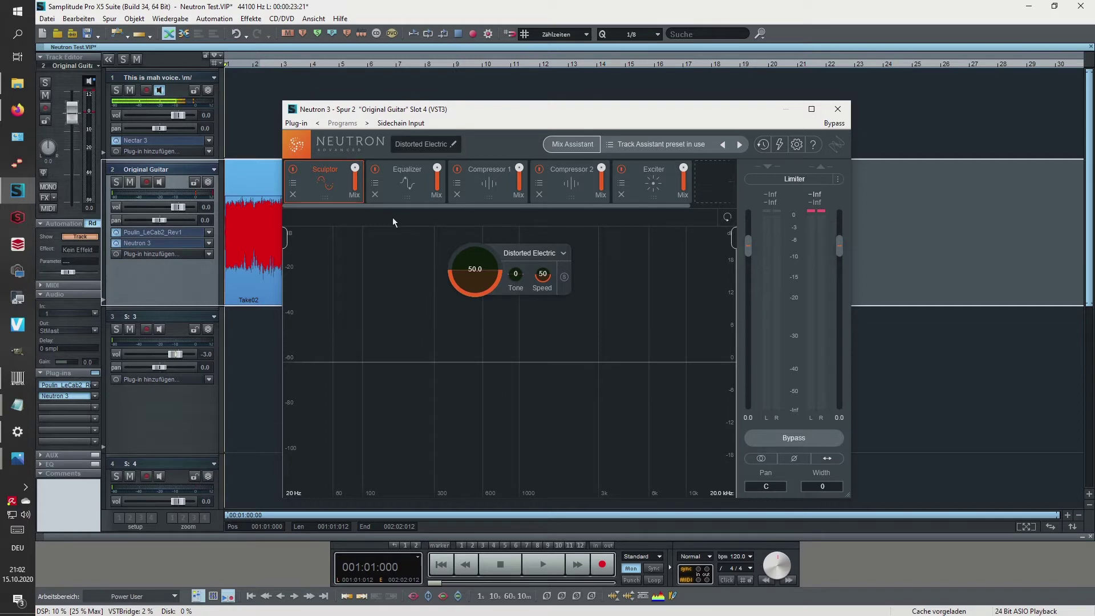
left_click(412, 180)
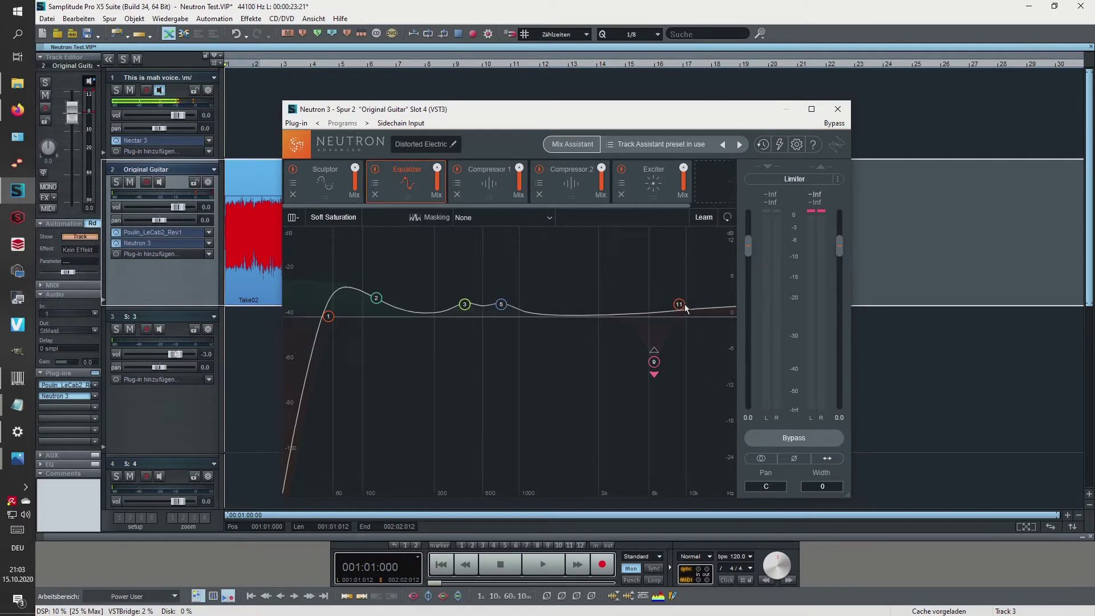
Review both Compressors and the Exciter, ending on Compressor 1 (attack 11.4, release 240.7, ratio 1.7).
left_click(487, 175)
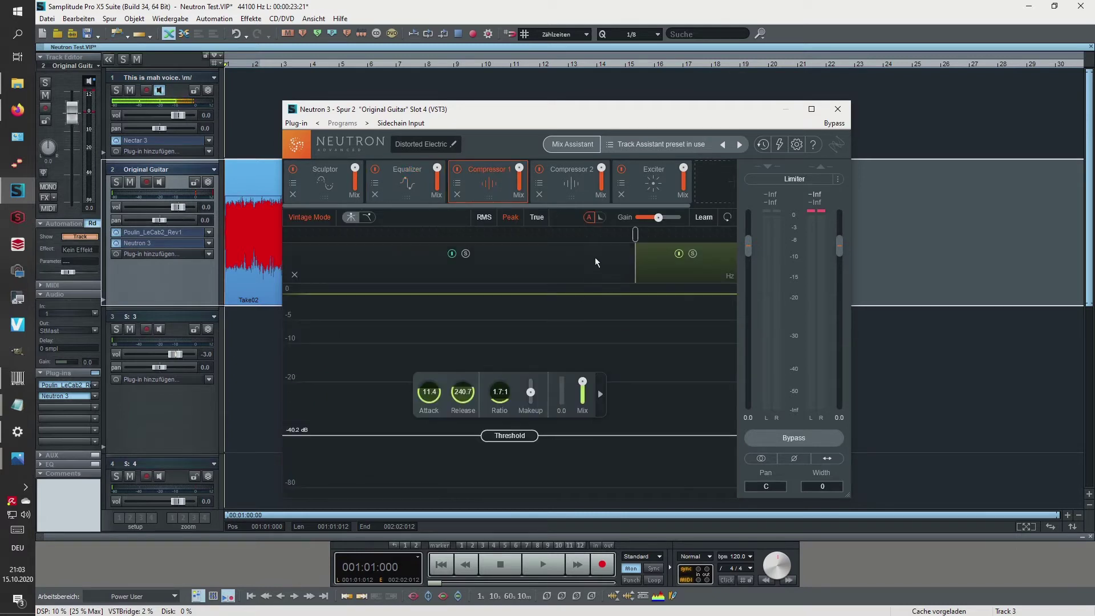
left_click(561, 179)
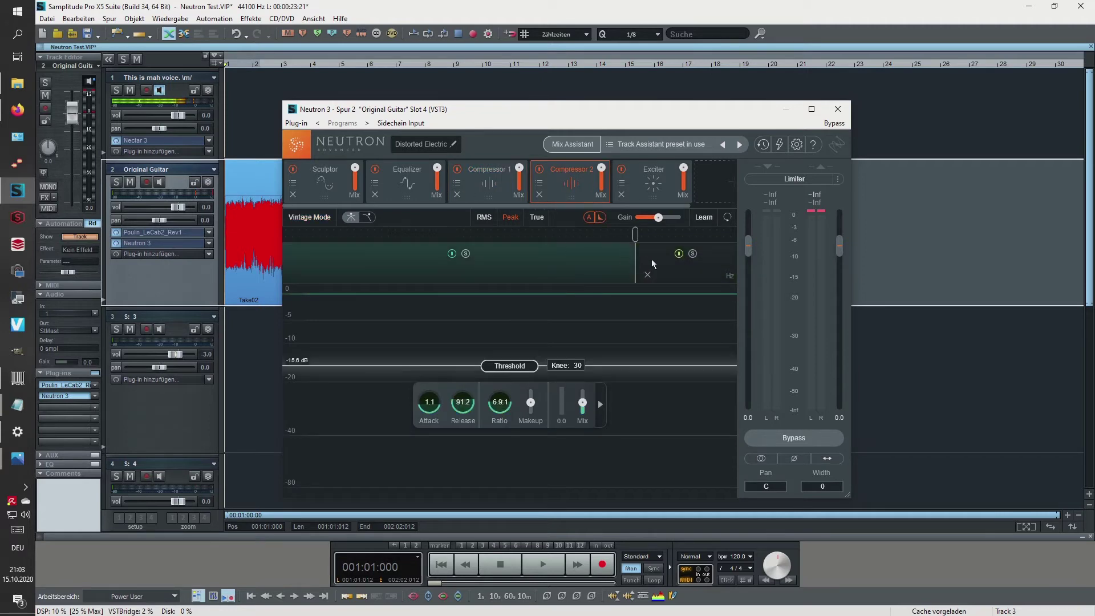
left_click(651, 181)
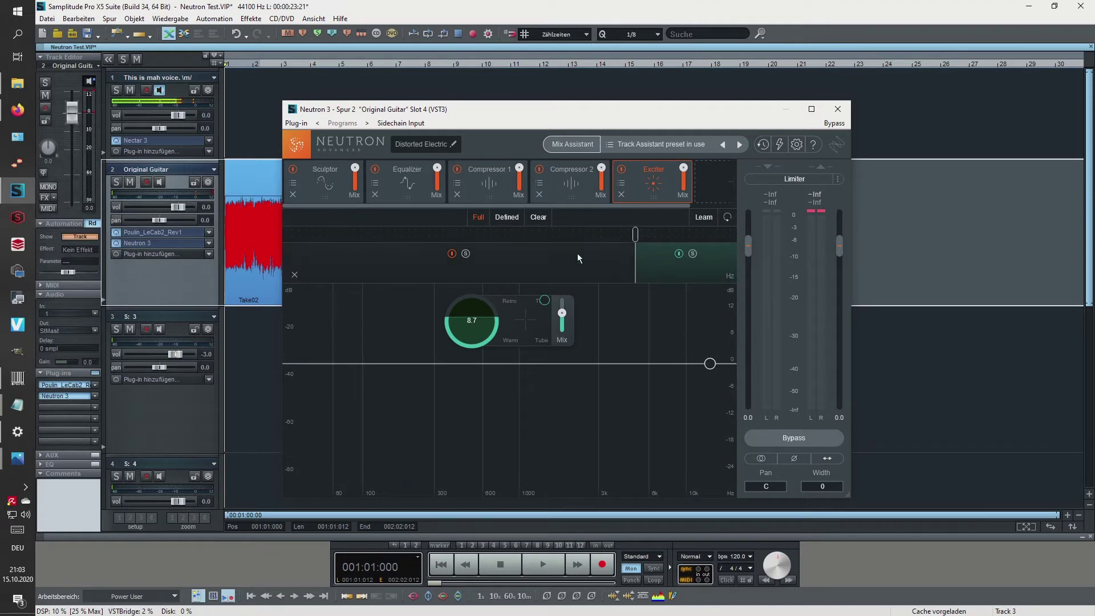
left_click(533, 193)
left_click(488, 177)
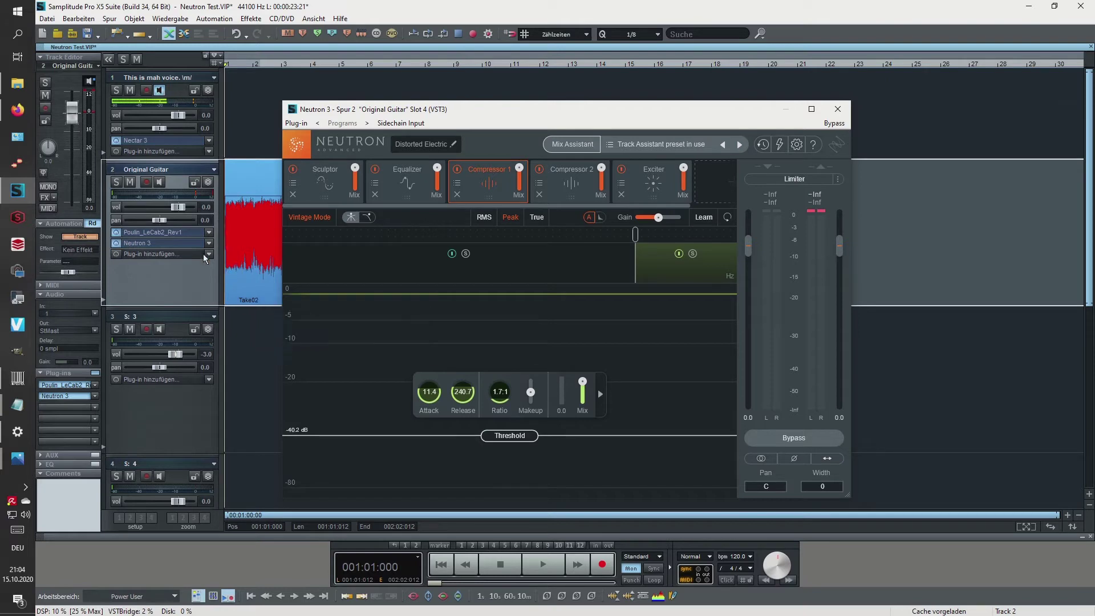
Export the project to the desktop as Neutron IT1.wav, overwriting the existing file.
left_click(836, 111)
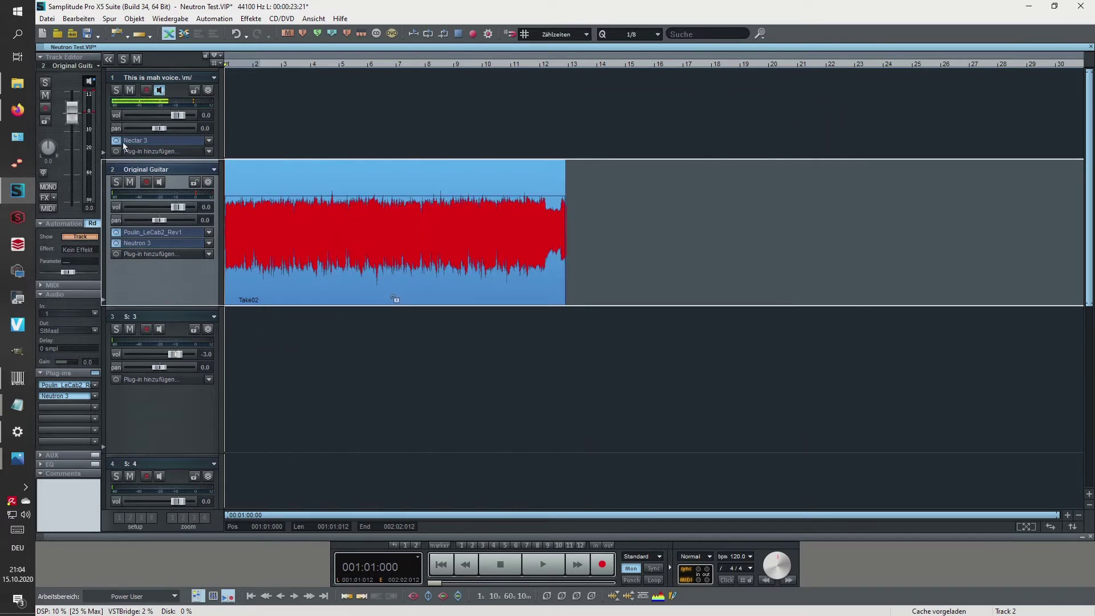
left_click(50, 19)
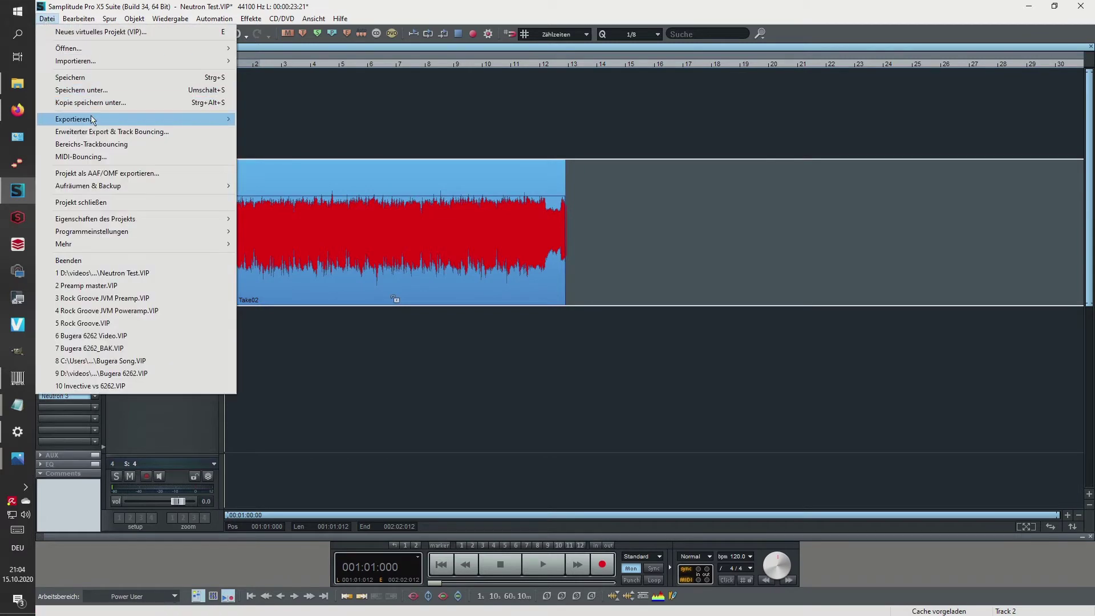
mouse_move(142, 119)
left_click(309, 119)
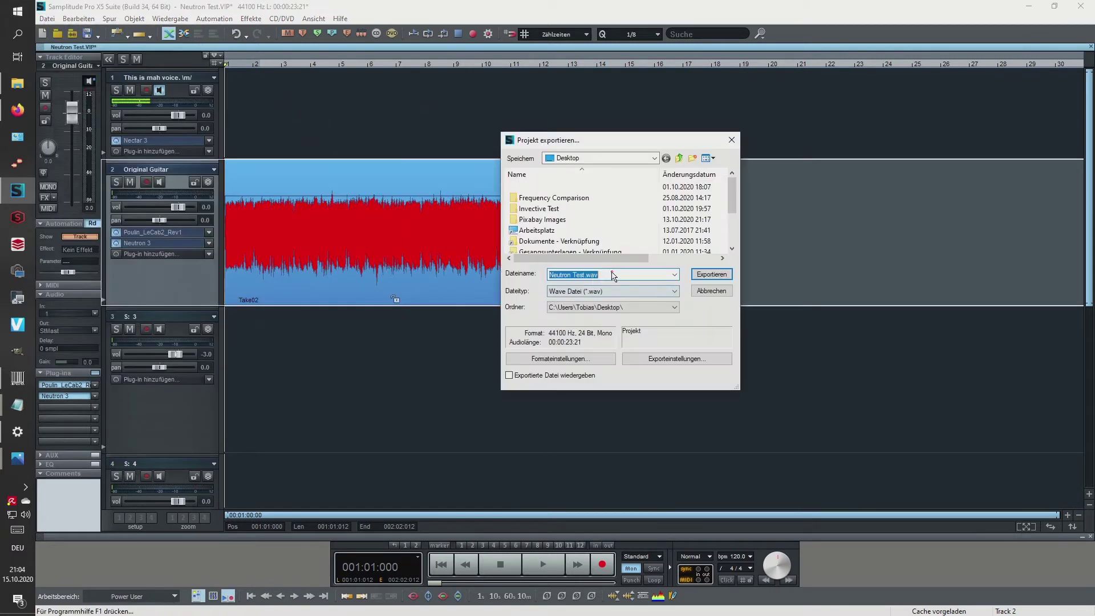
type("Neutron IT1")
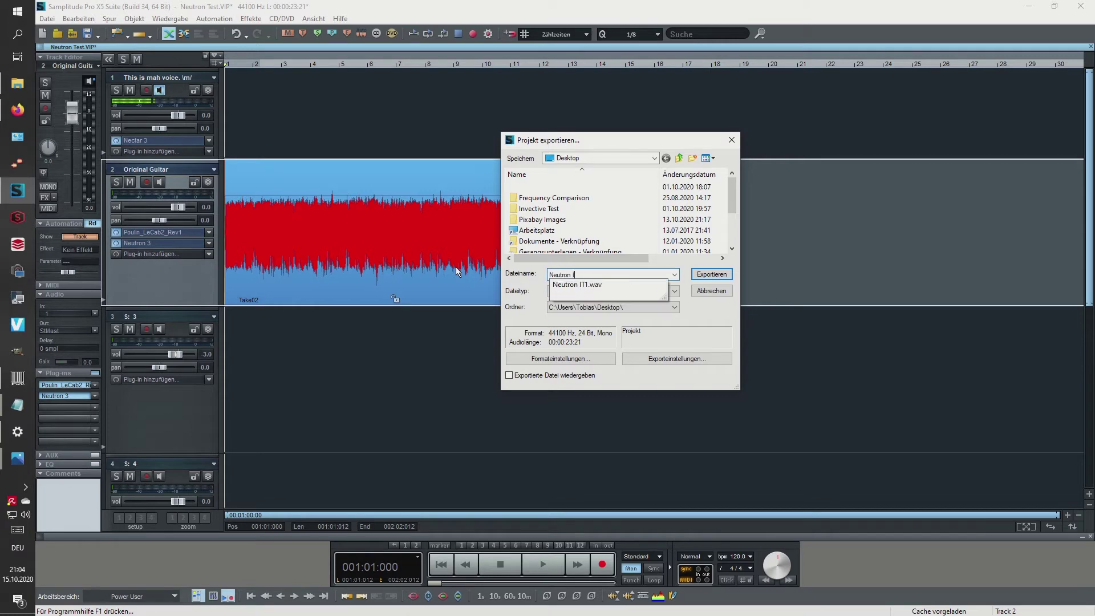
key("Return")
left_click(174, 209)
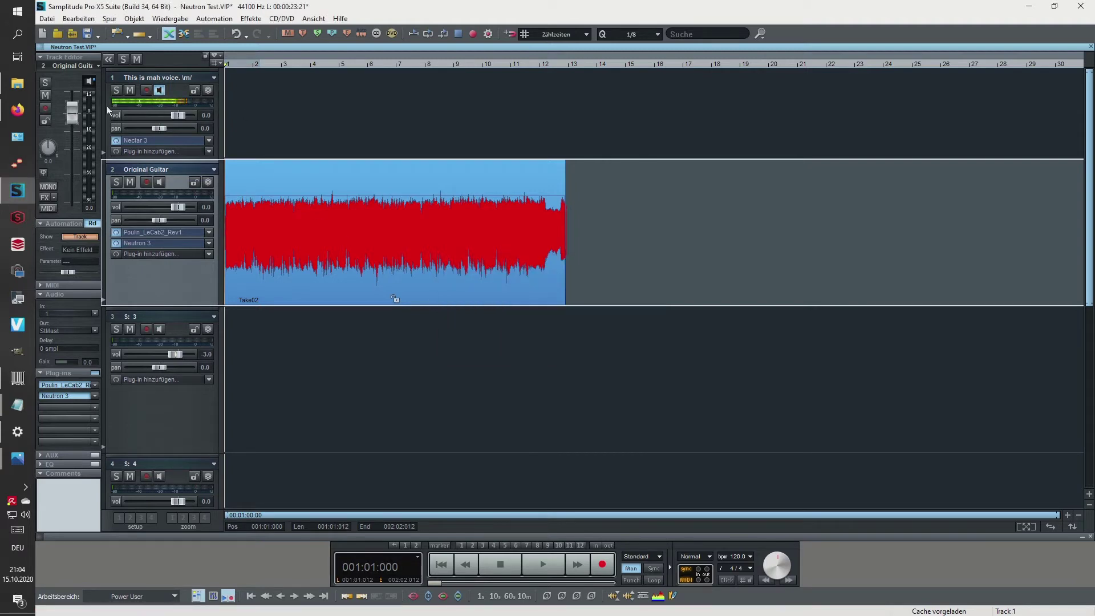
Load Neutron IT1.wav onto track 3, mute Original Guitar, and audition the processed audio.
left_click(175, 426)
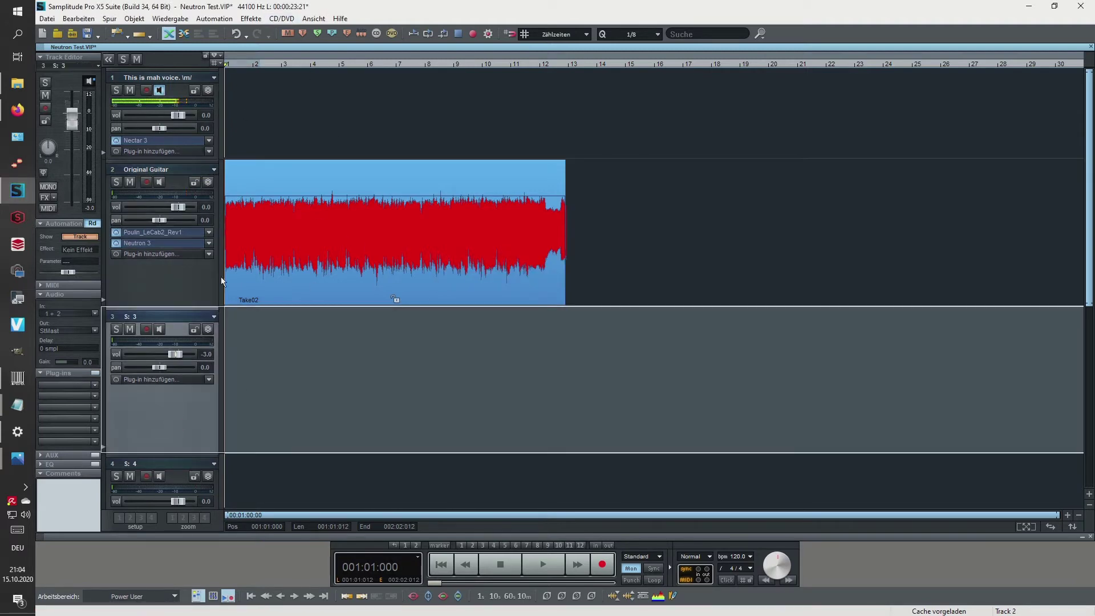
left_click(163, 286)
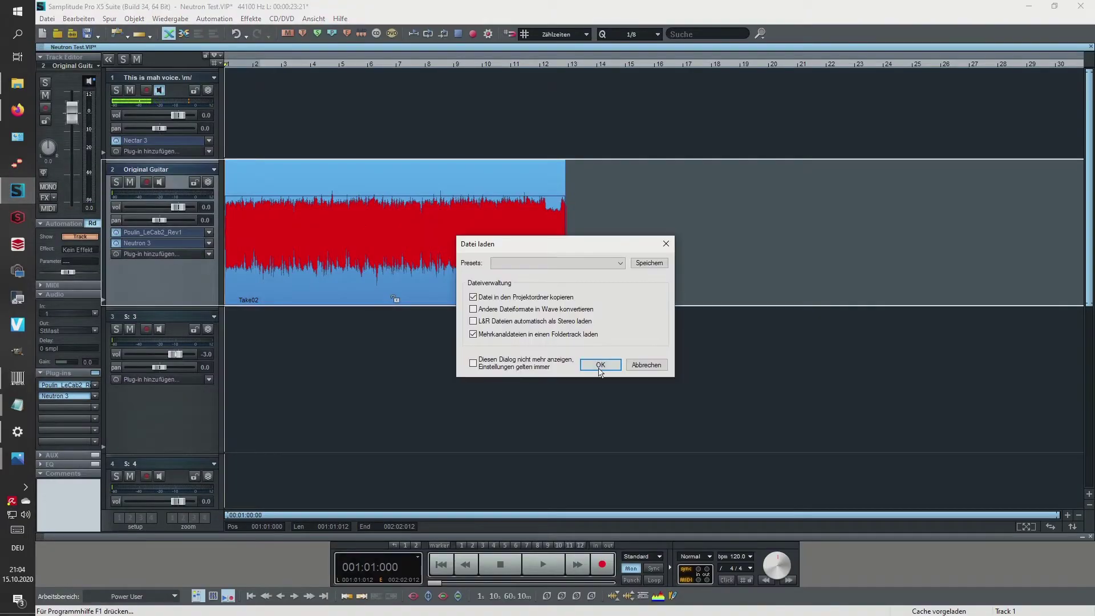
left_click(627, 362)
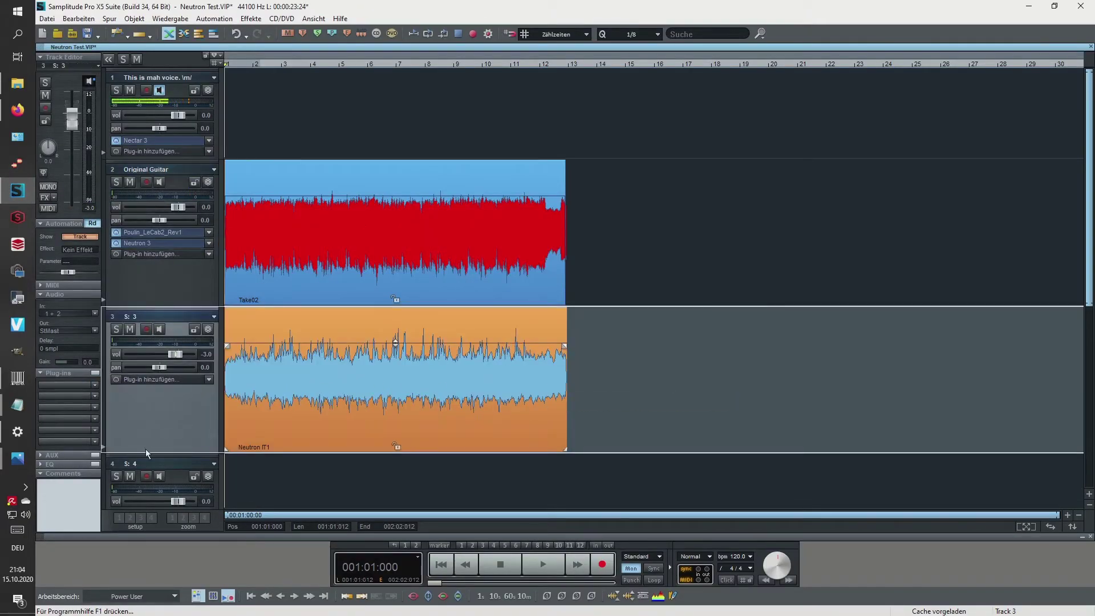
left_click(154, 446)
left_click(130, 182)
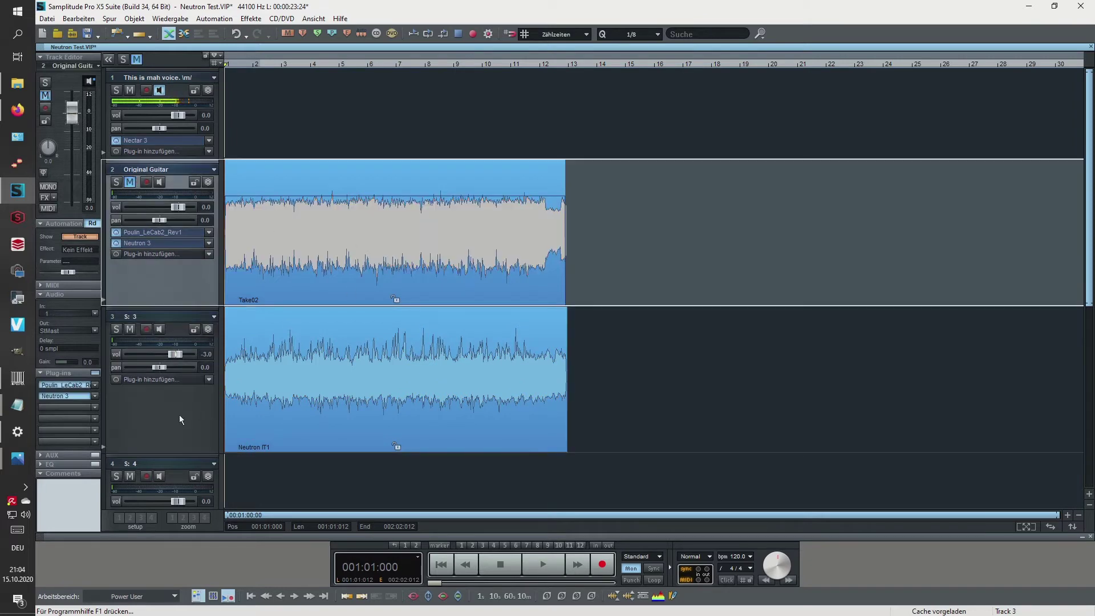
left_click(162, 427)
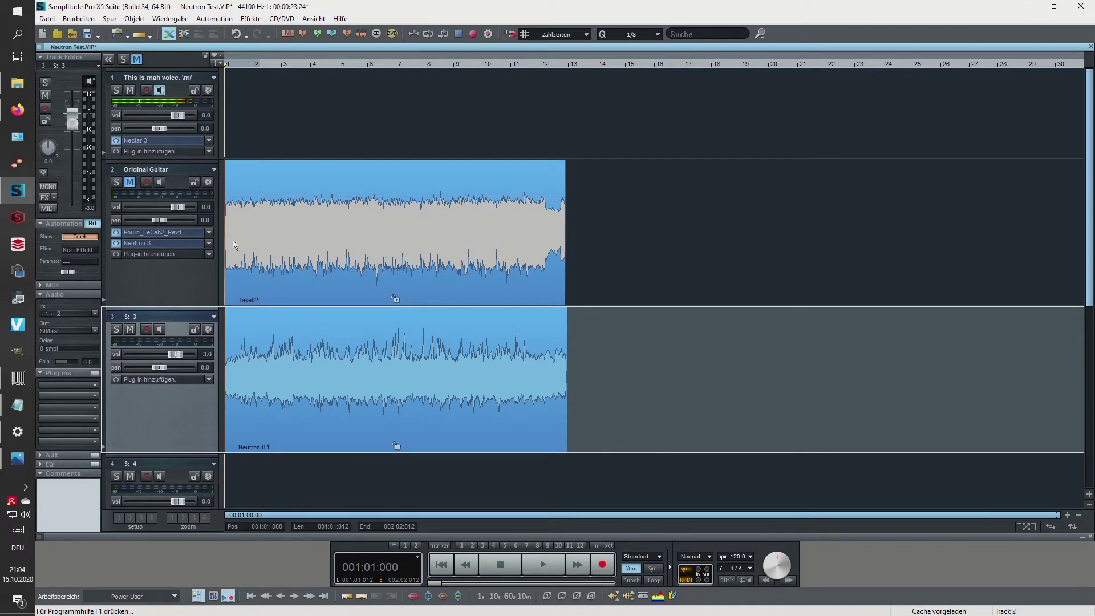
key("space")
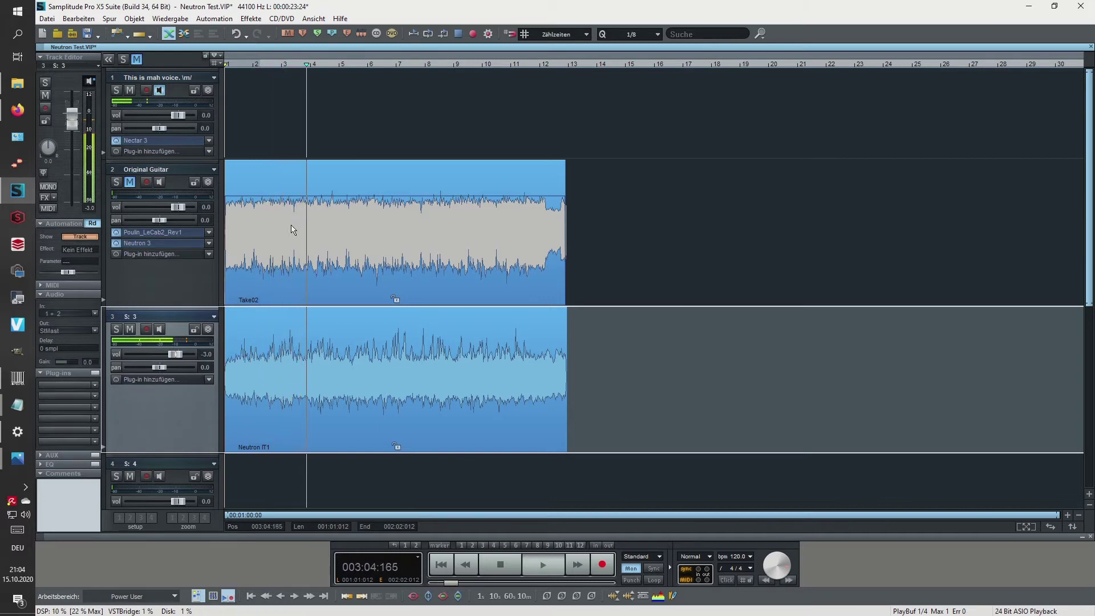
key("space")
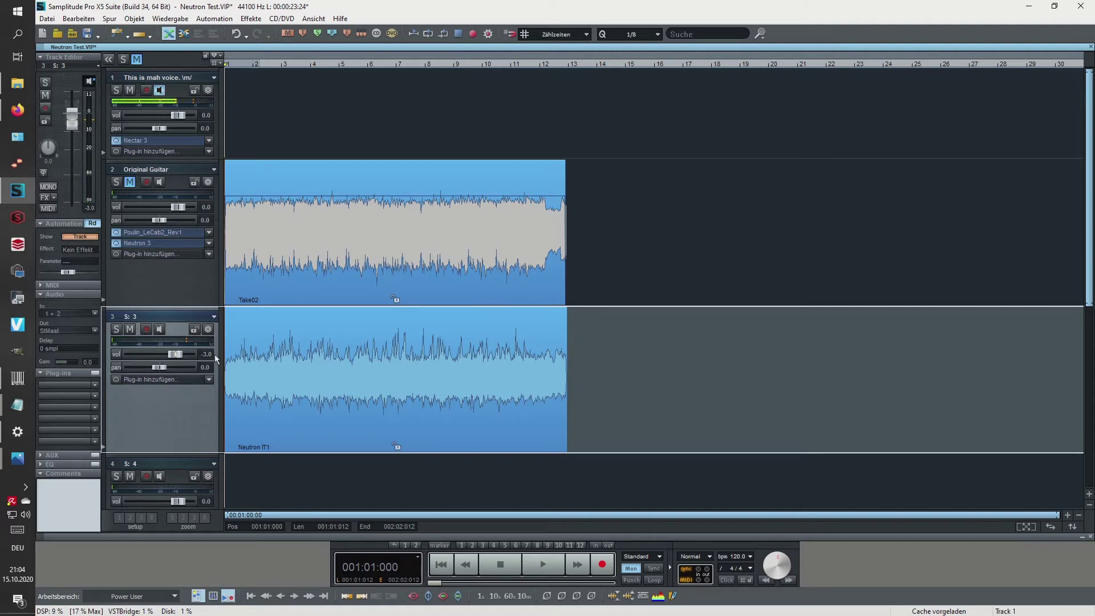
Insert a new Neutron 3 instance on track 3.
left_click(208, 381)
left_click(270, 398)
double_click(481, 284)
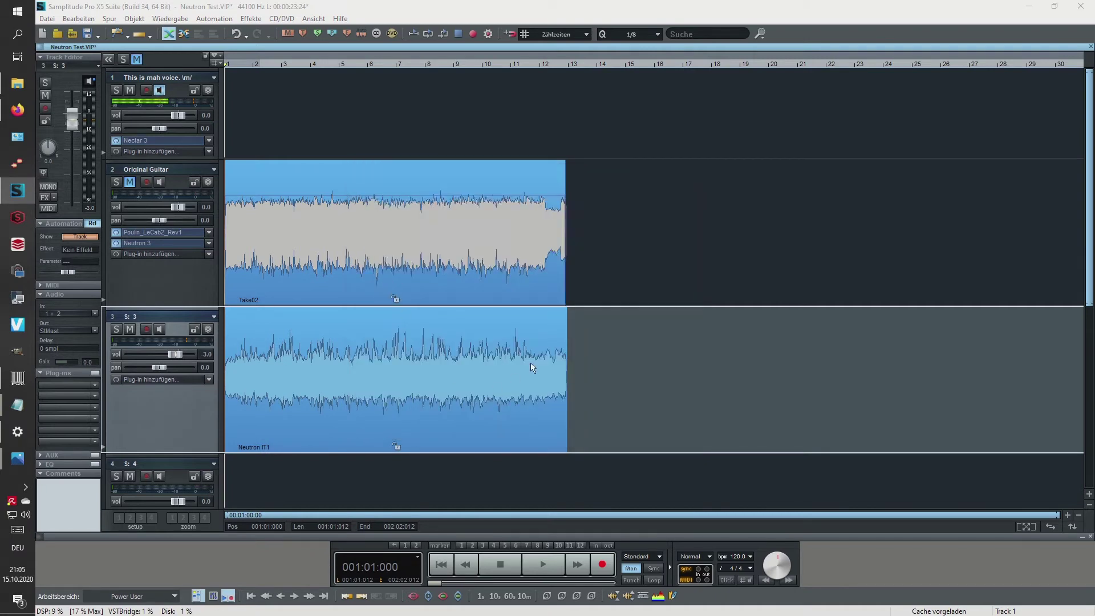
left_click_drag(707, 224, 474, 132)
Set track 3's Neutron assistant to Track Enhance with Guitar > Distorted Electric.
left_click(514, 149)
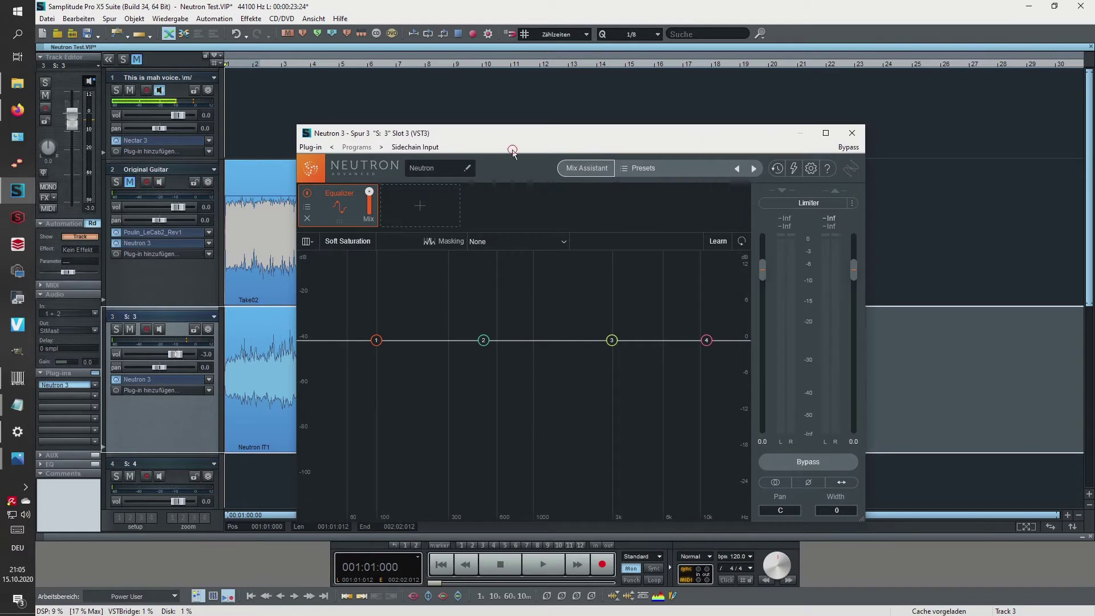
left_click(587, 168)
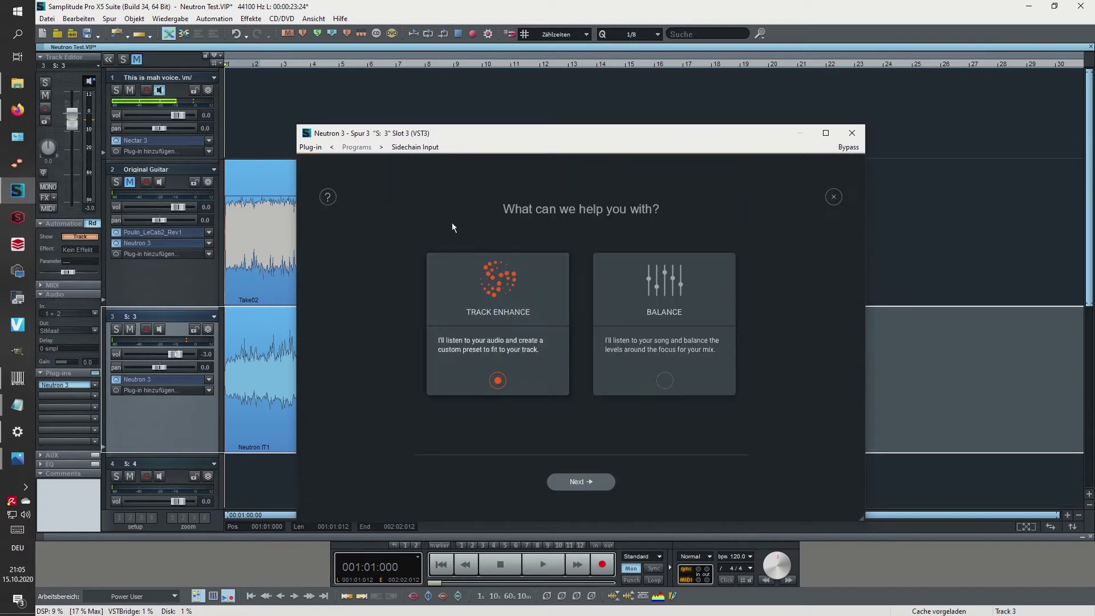
left_click(583, 482)
left_click(582, 283)
mouse_move(576, 333)
left_click(660, 363)
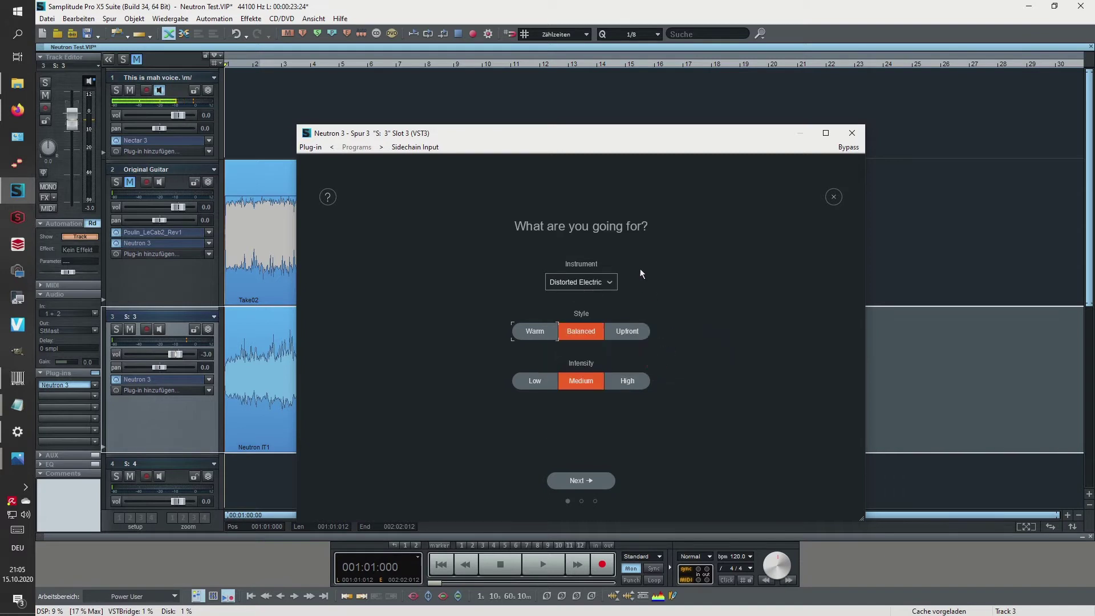
Let the assistant analyse track 3 during playback and accept its suggested chain.
left_click(587, 481)
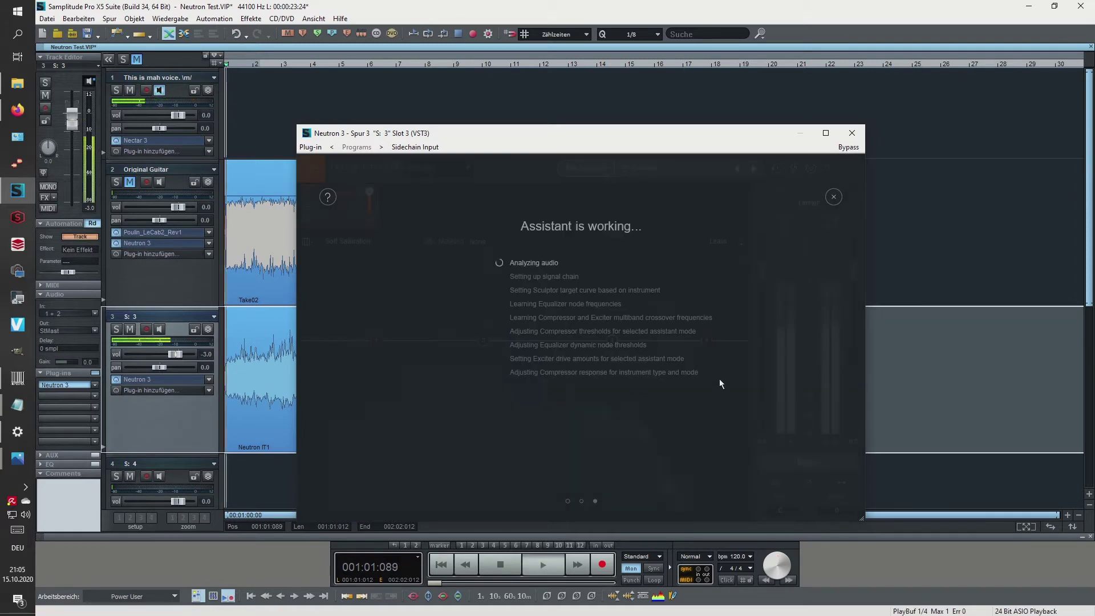
key("space")
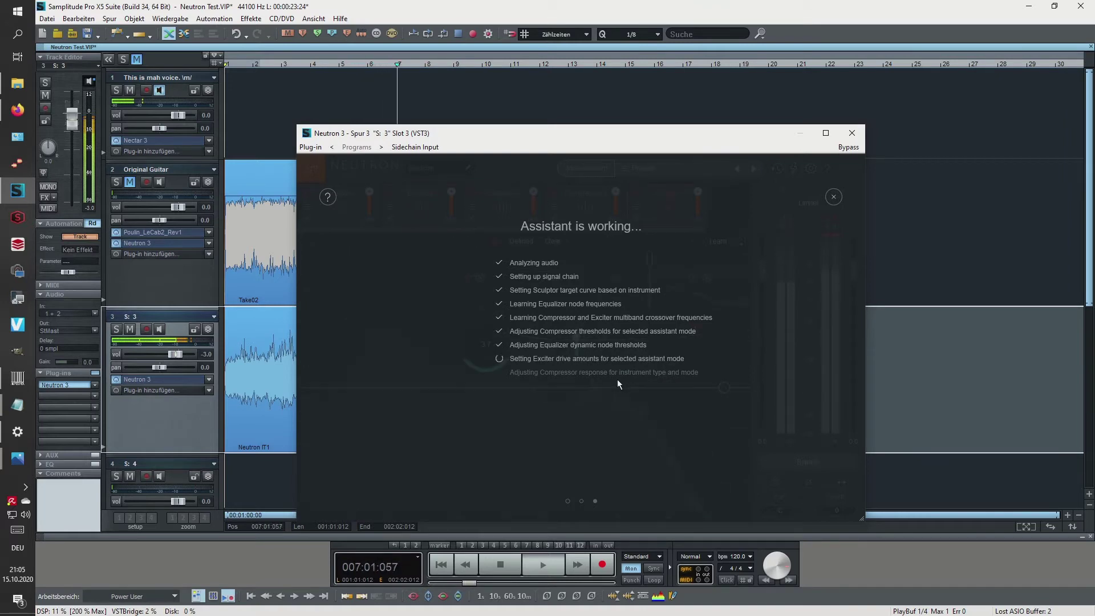
left_click(586, 480)
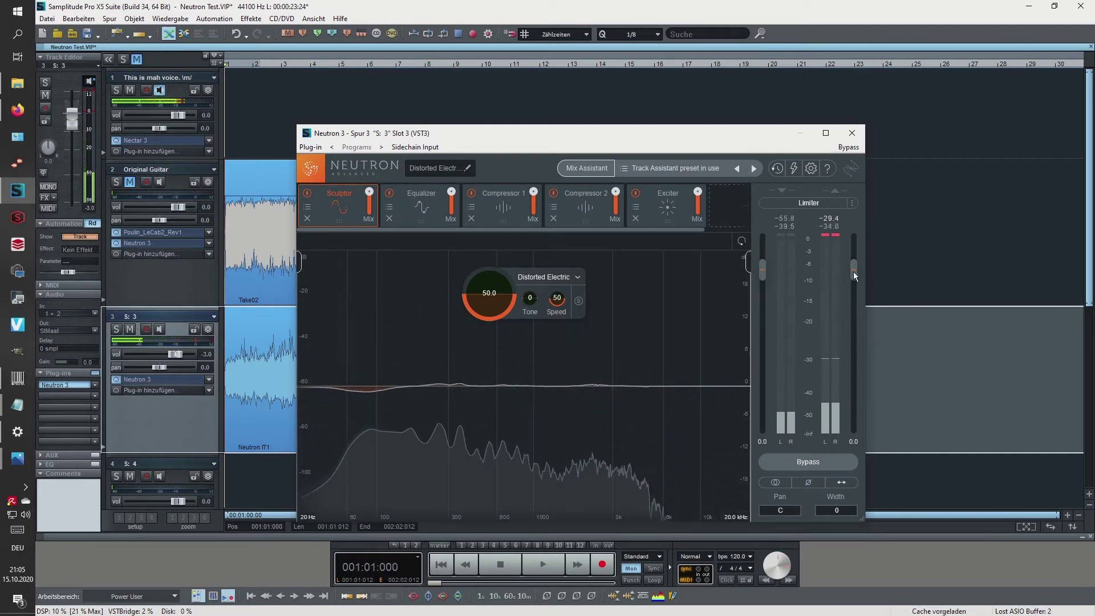
Lower track 3's Neutron limiter output to -4.8 and restart playback to hear it.
left_click_drag(854, 271, 853, 283)
key("space")
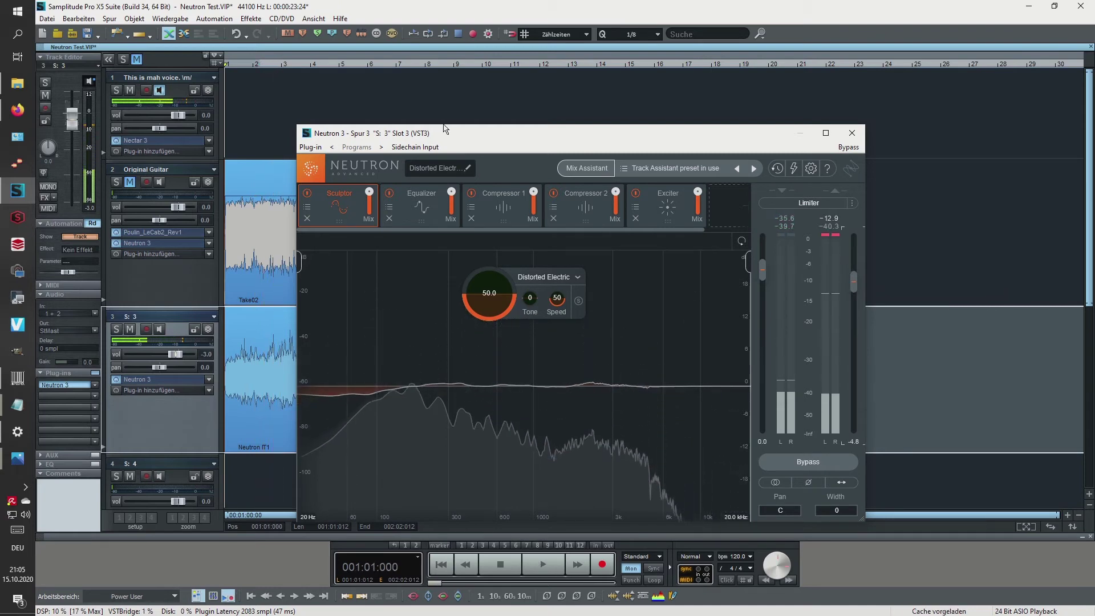
left_click_drag(384, 132, 384, 100)
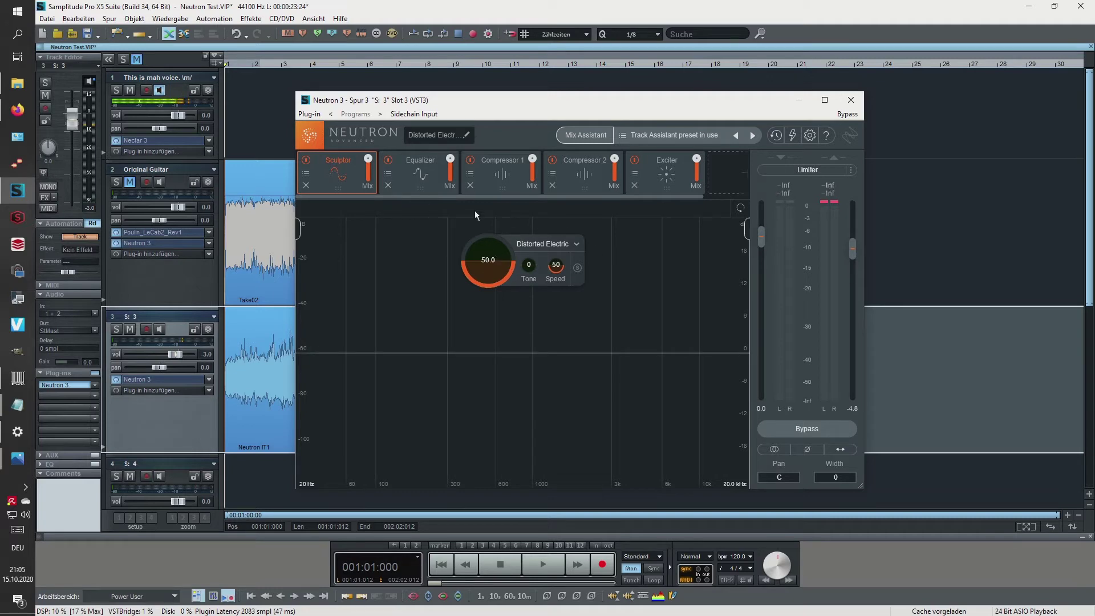
Review the Equalizer, Compressor 1, Compressor 2 and Exciter modules, ending on the EQ curve.
left_click(419, 163)
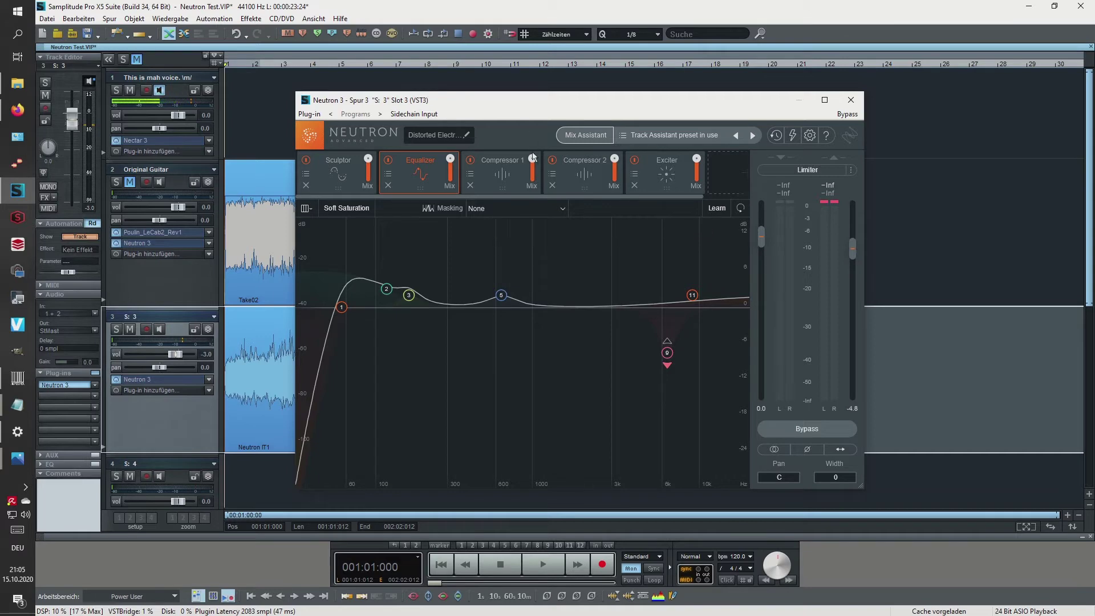
left_click(492, 160)
left_click(581, 181)
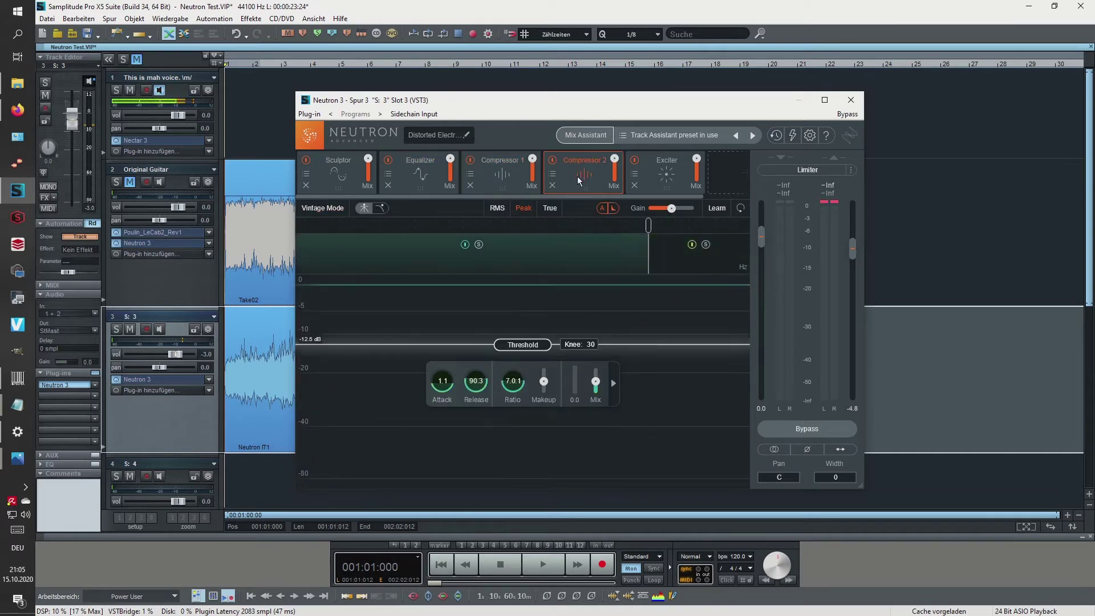
left_click(645, 166)
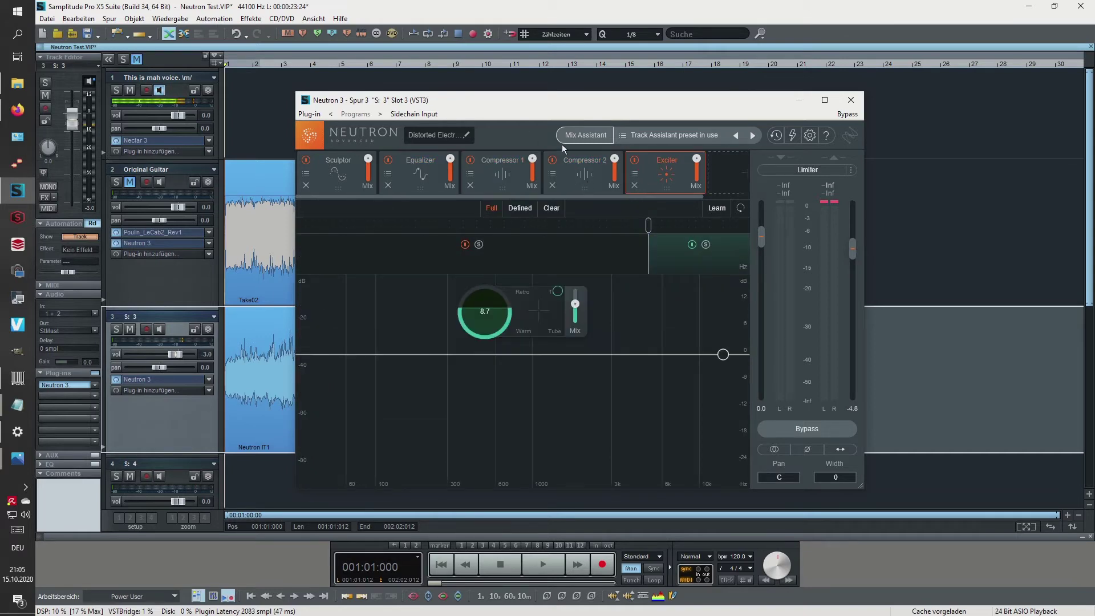
left_click(410, 162)
left_click_drag(437, 103, 660, 110)
Open the Original Guitar track's Neutron 3 and show its Equalizer curve.
left_click(165, 289)
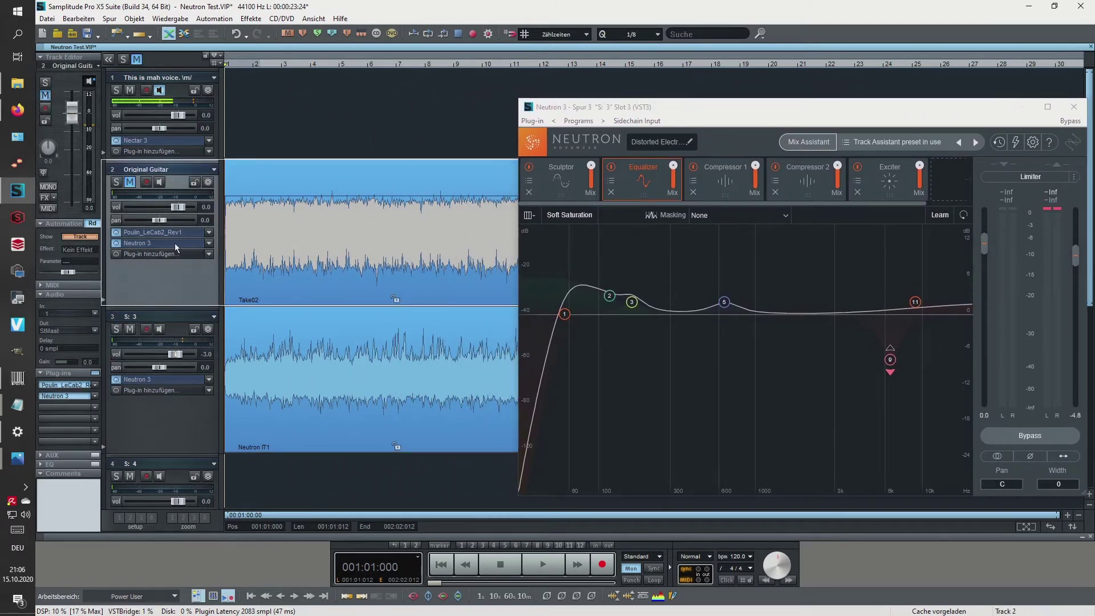
left_click(176, 243)
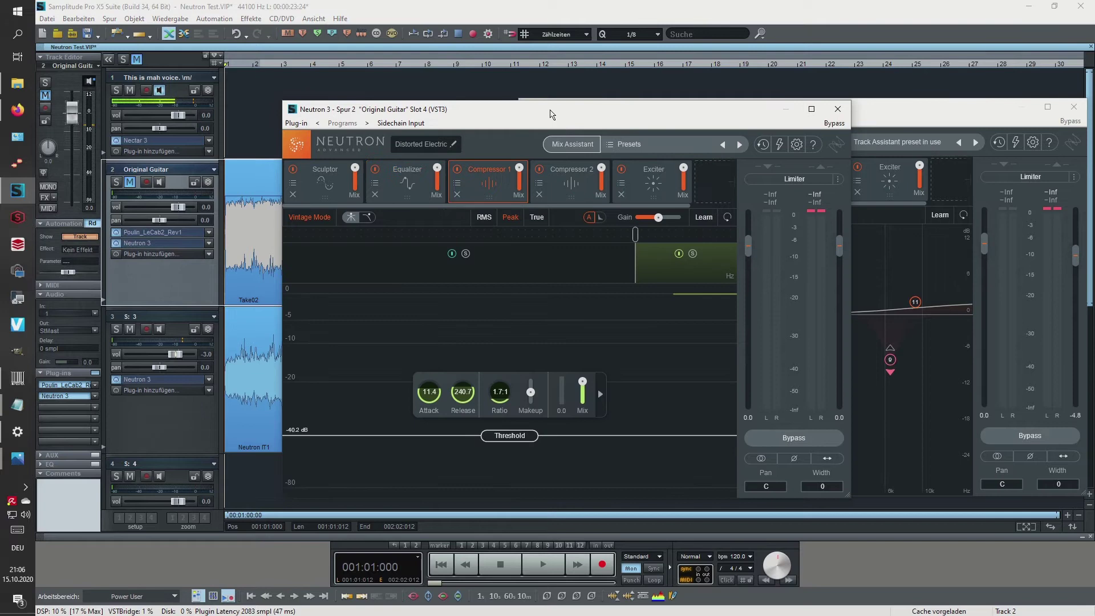
left_click_drag(529, 112, 329, 95)
left_click(203, 166)
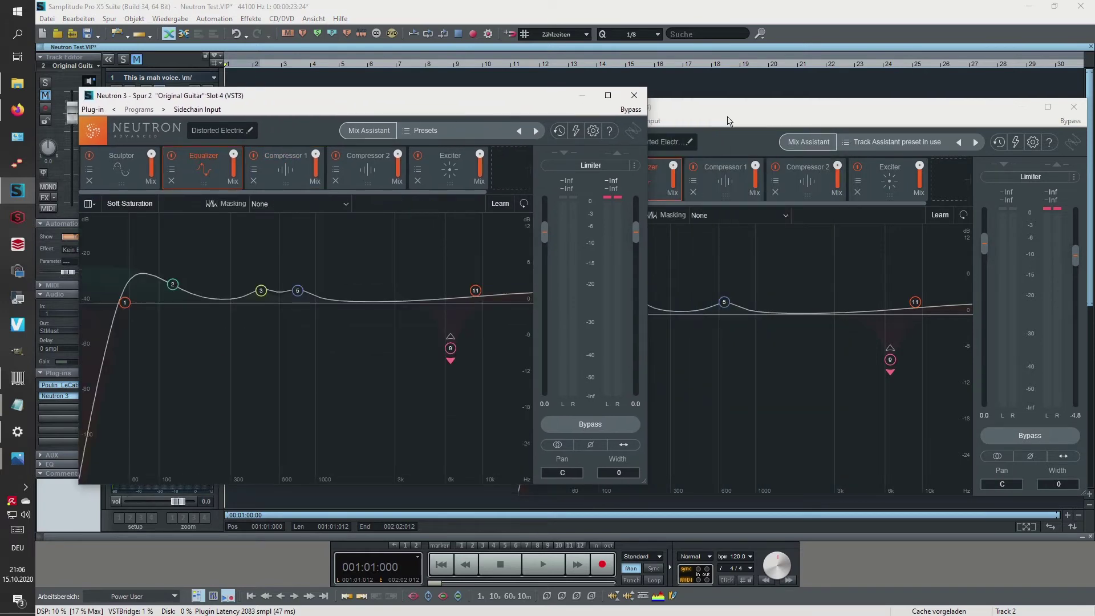
Arrange the Original Guitar and track 3 Neutron windows side by side.
left_click_drag(733, 114, 743, 108)
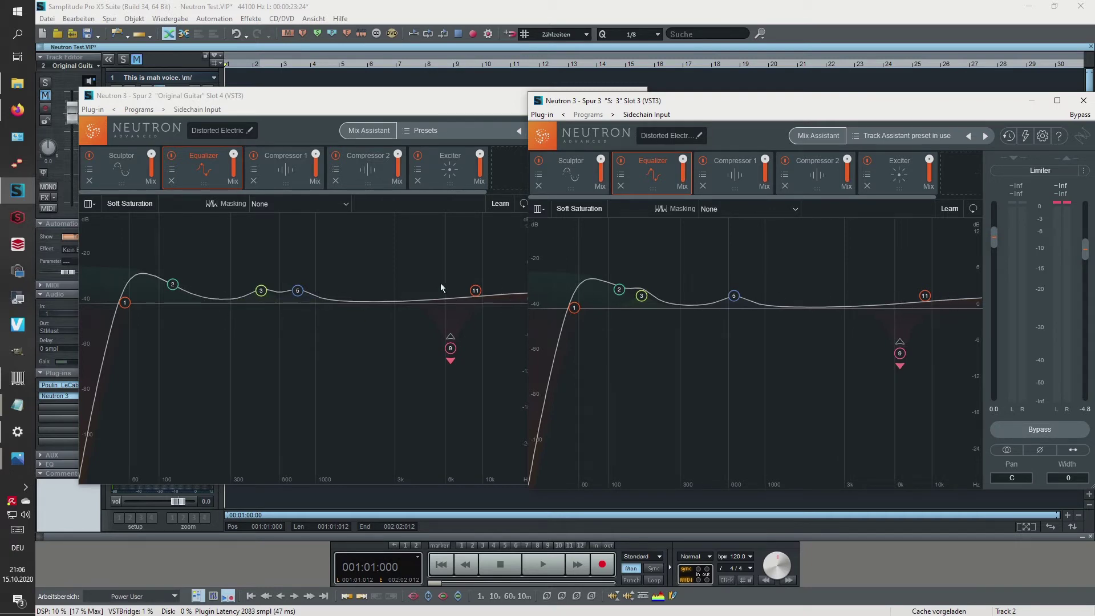
left_click_drag(386, 101, 376, 98)
left_click_drag(720, 105, 725, 100)
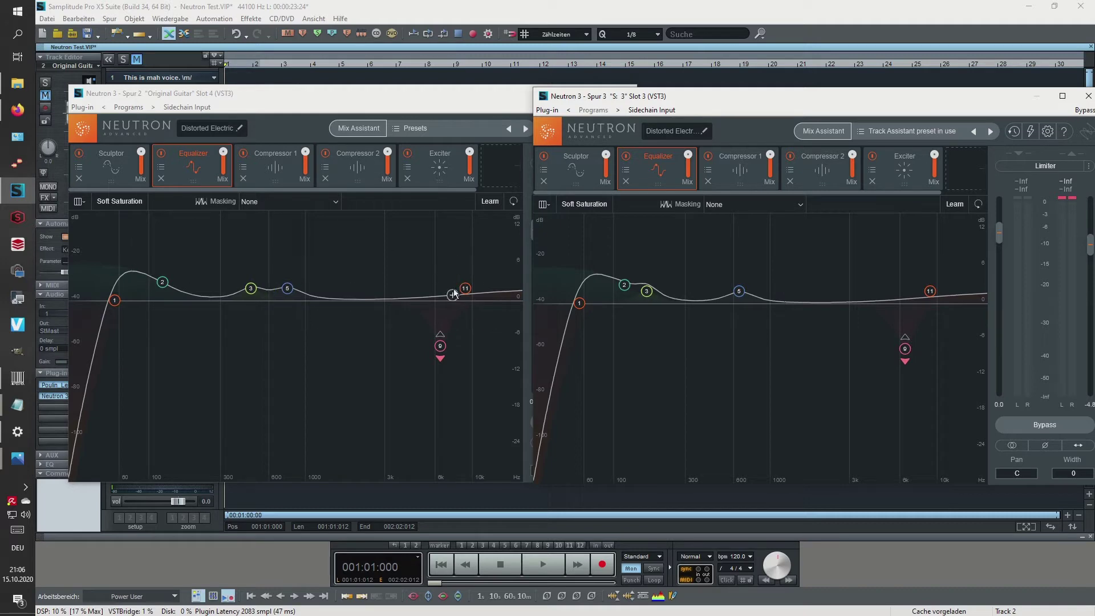
left_click_drag(654, 99, 580, 93)
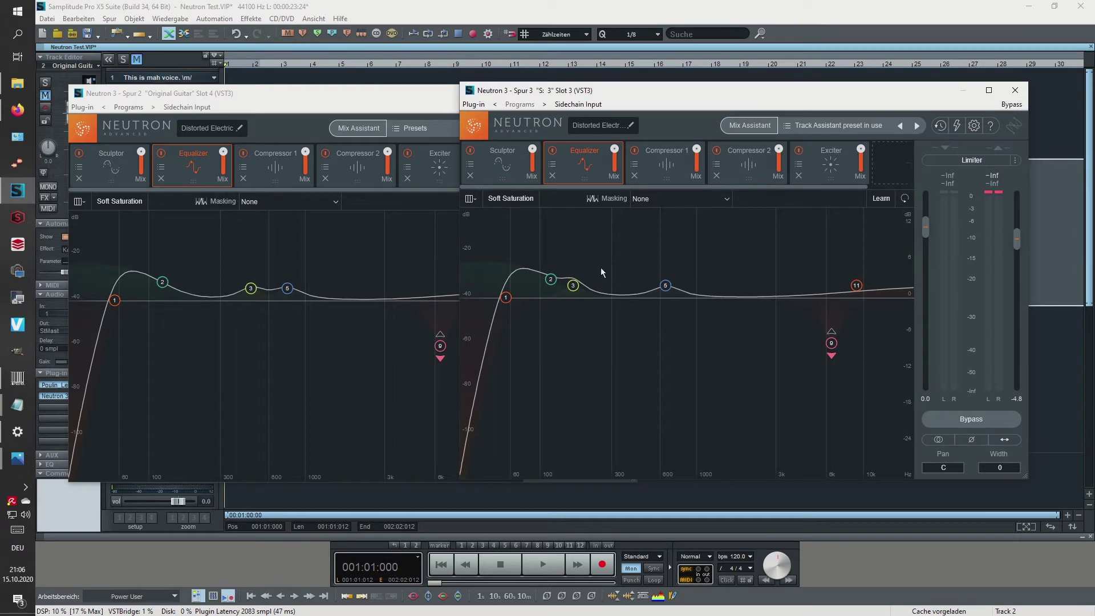
Compare EQ bands 3 and 9 between the track 3 and Original Guitar Neutron windows.
left_click(573, 286)
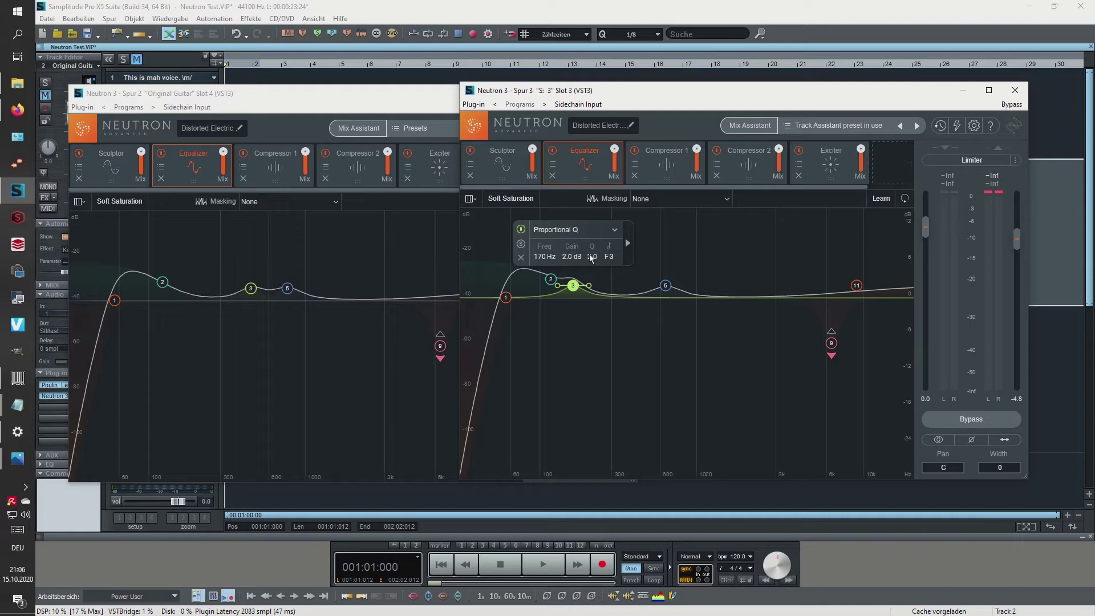
left_click(663, 246)
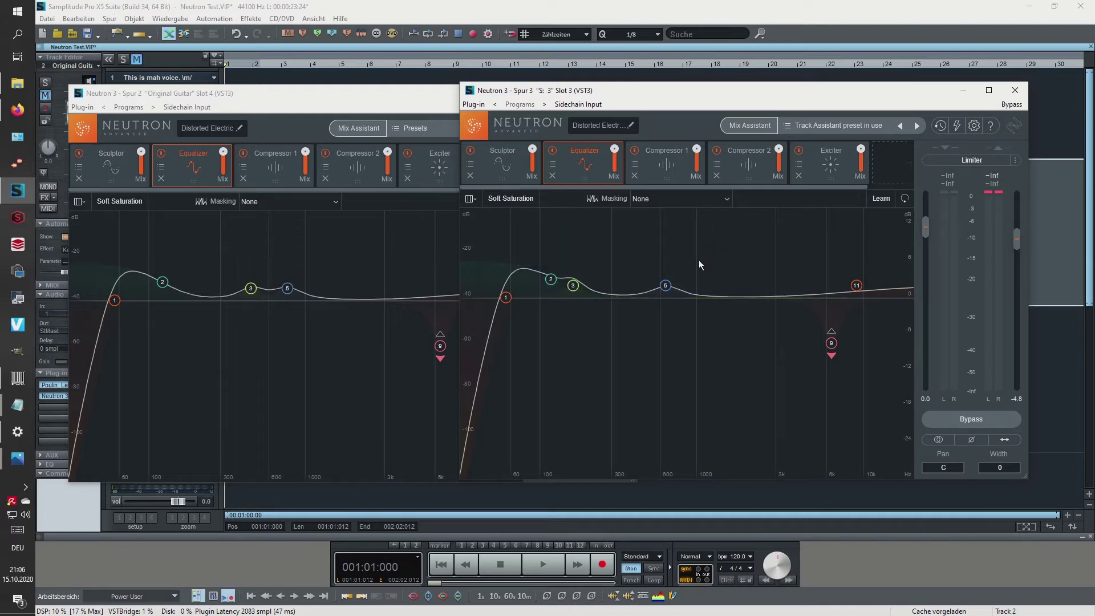
left_click_drag(721, 90, 771, 86)
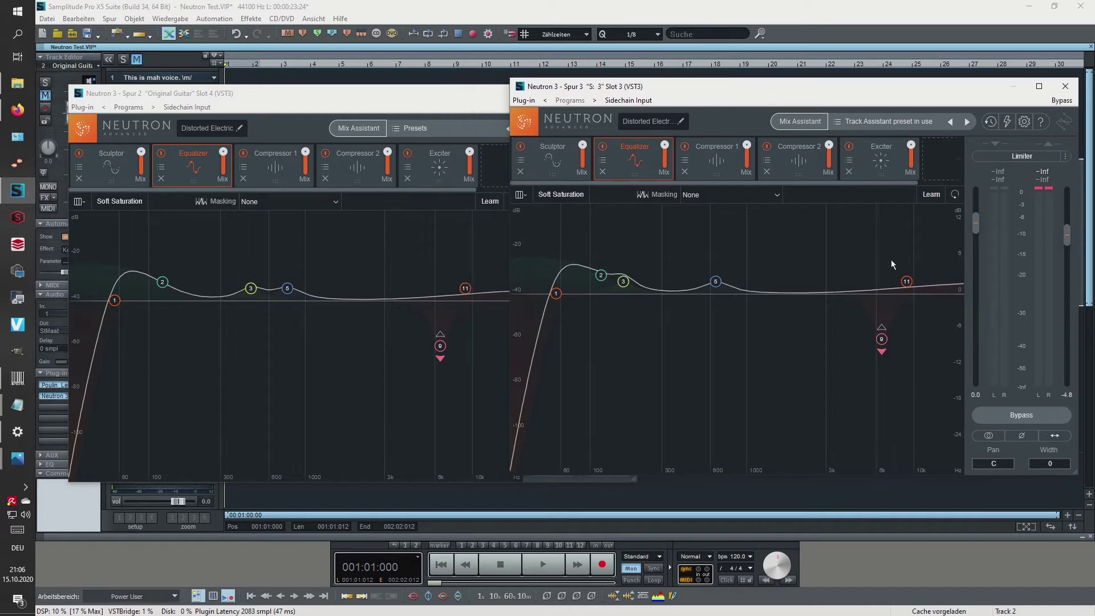
left_click(881, 339)
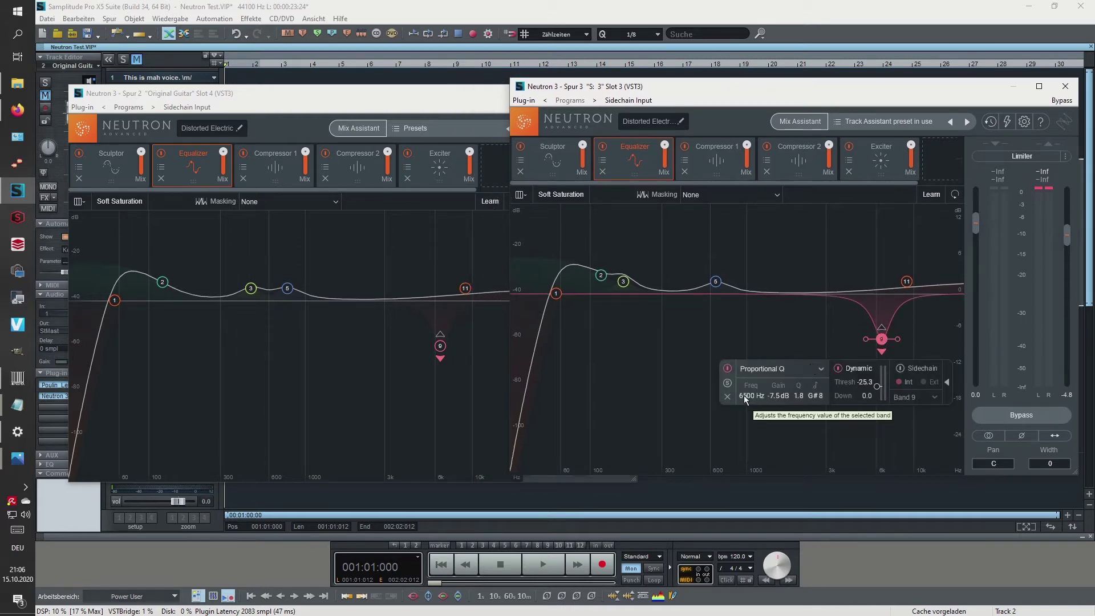
left_click(409, 404)
left_click(440, 348)
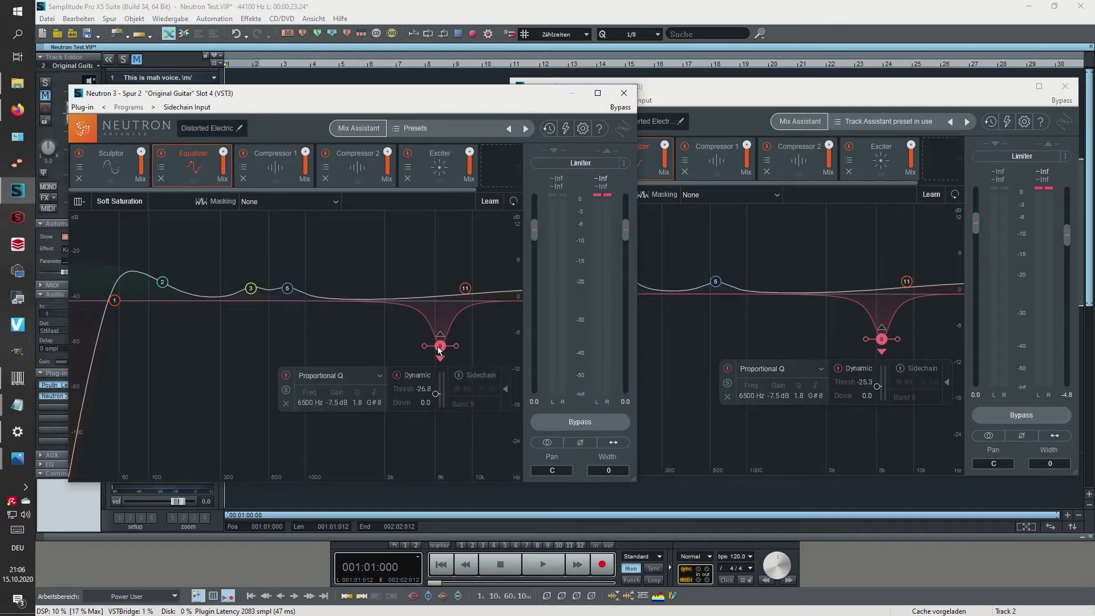
left_click(318, 336)
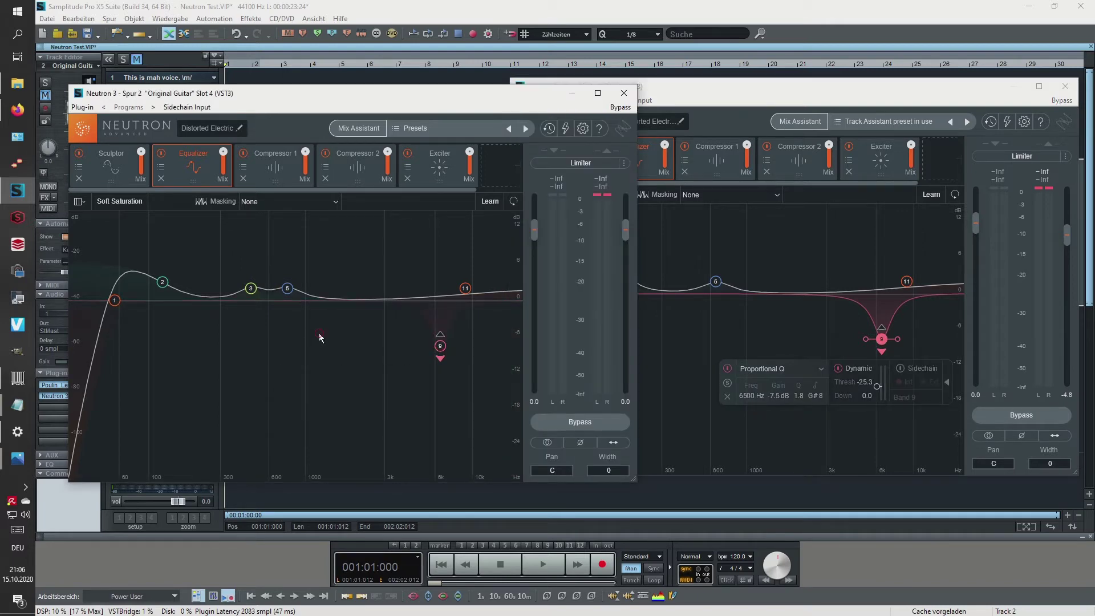
Compare EQ band 5 on both: 783 Hz versus 655 Hz, each 2.0 dB, Q 1.8.
left_click(704, 354)
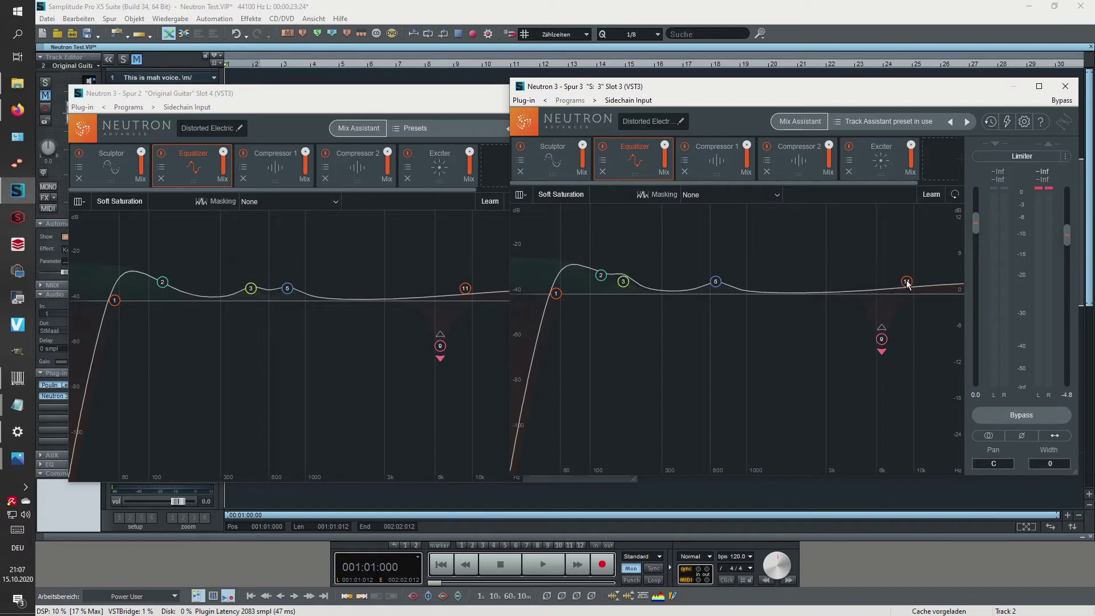
left_click(716, 282)
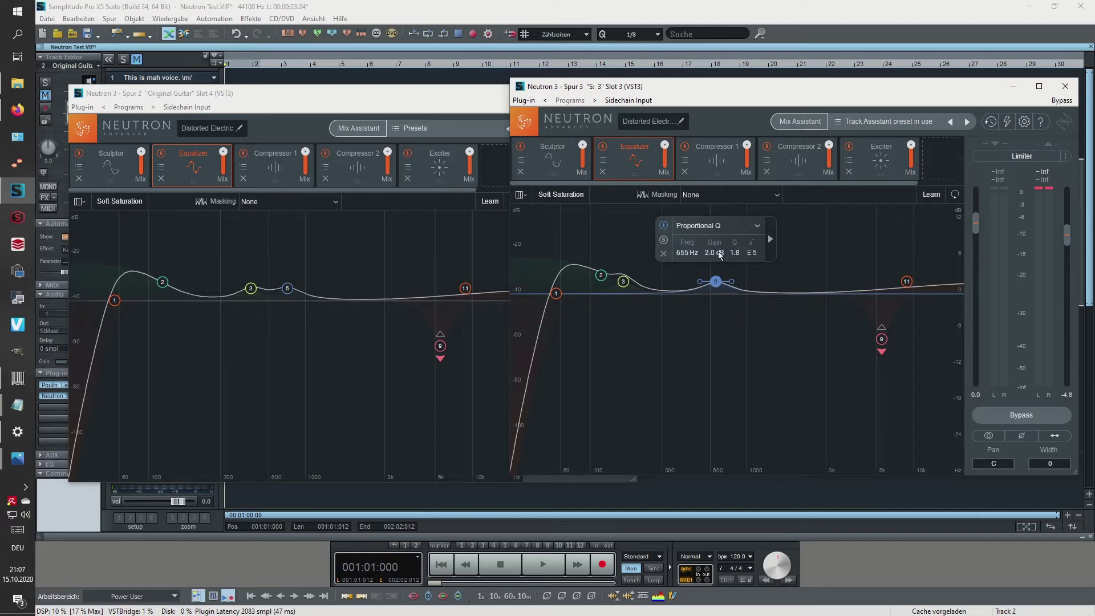
left_click(287, 288)
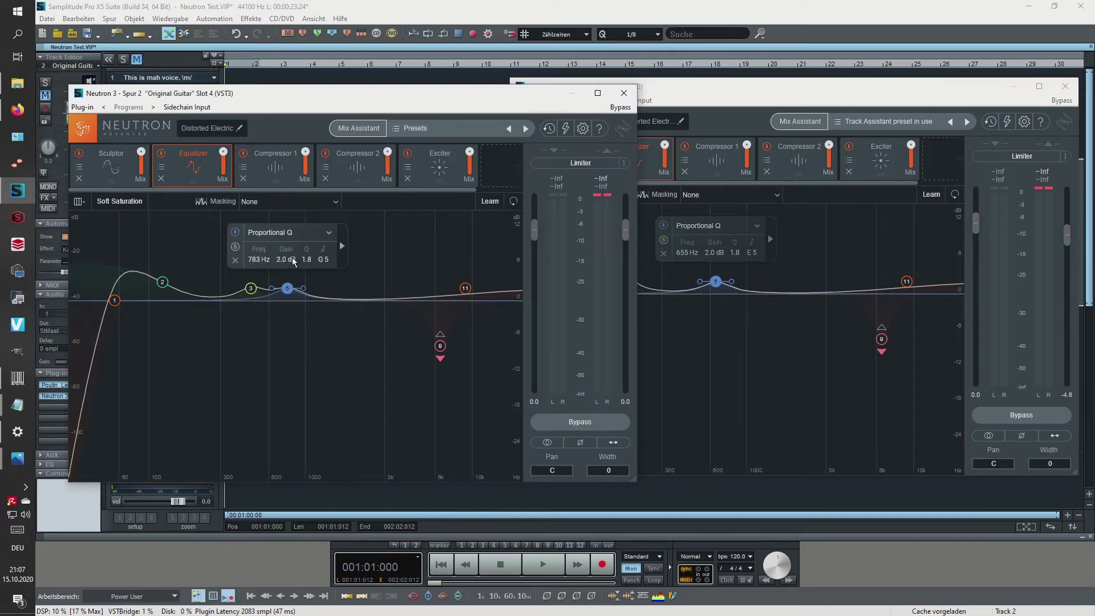
left_click(715, 281)
left_click_drag(708, 89, 686, 104)
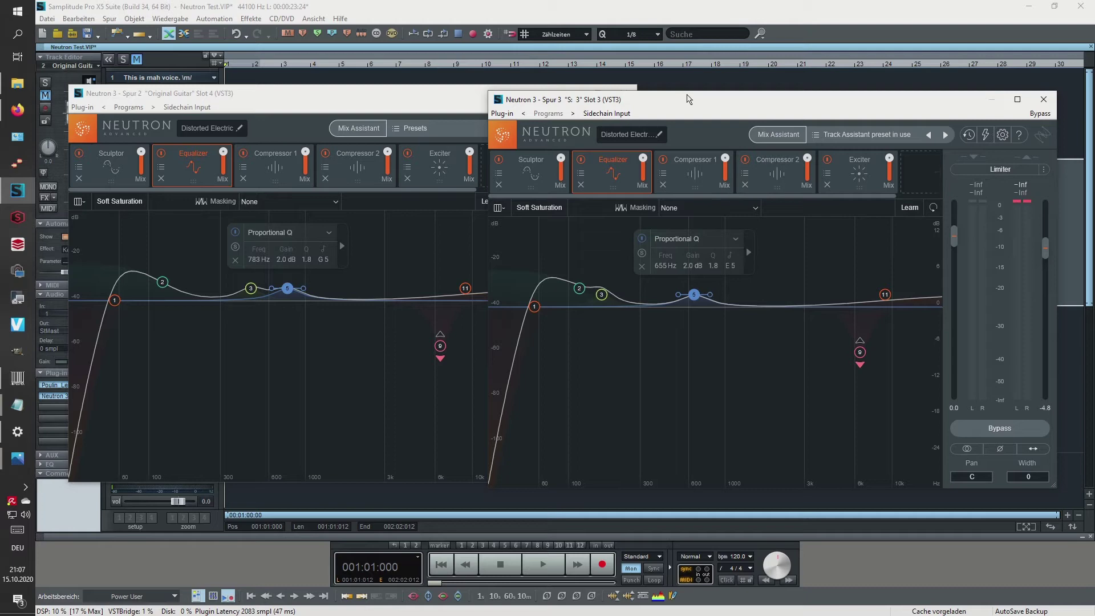
Close both Neutron 3 windows and select track 3.
left_click(1044, 100)
left_click(627, 93)
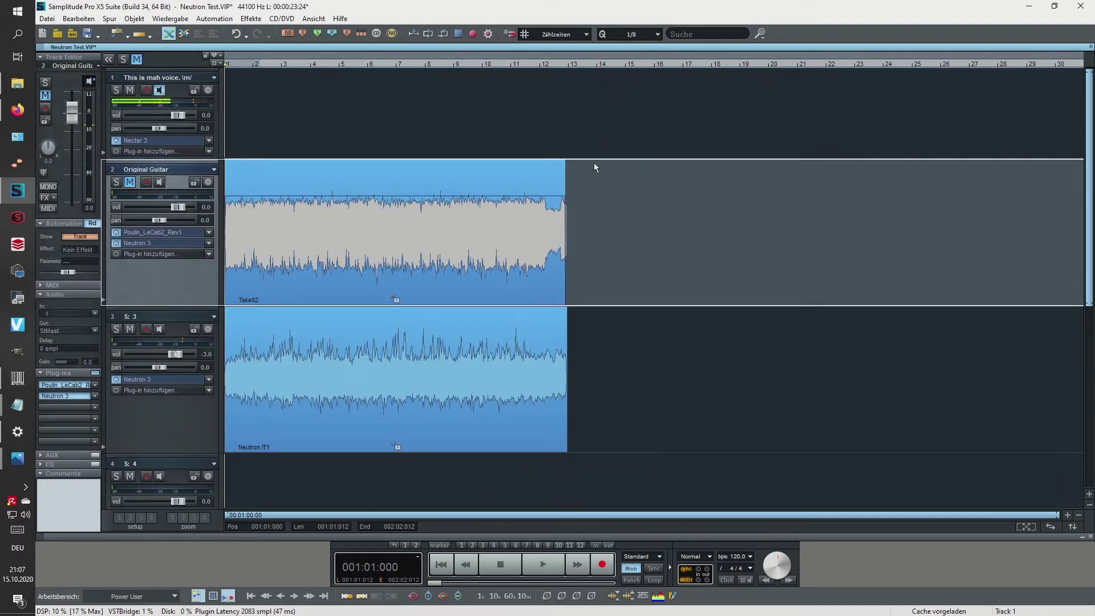
left_click(659, 332)
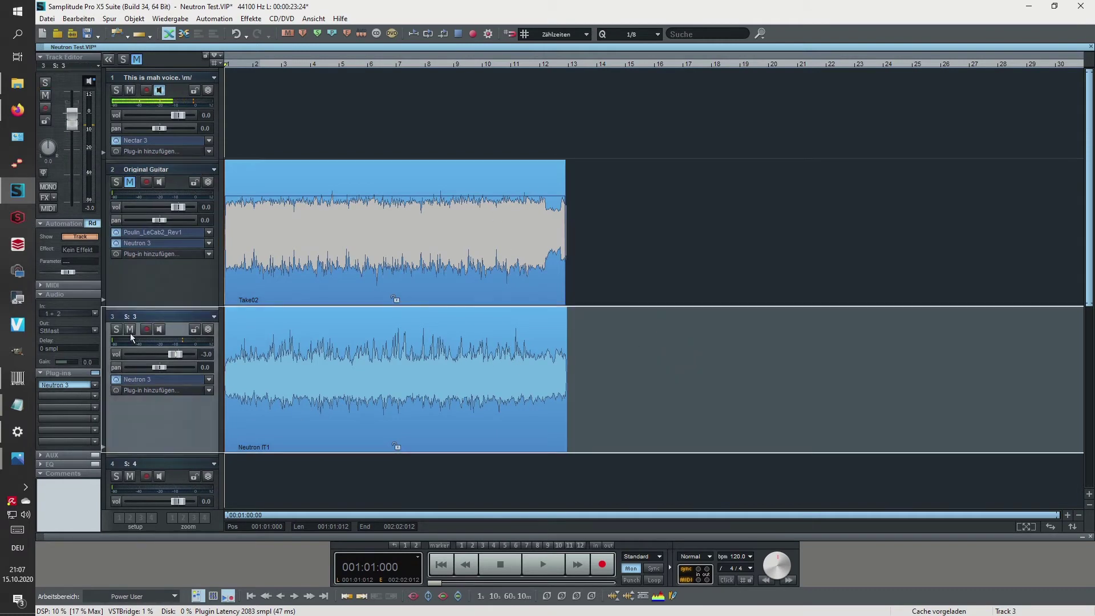
Export the project mix via Datei > Exportieren > Wave as Neutron IT2.wav to the desktop.
left_click(47, 19)
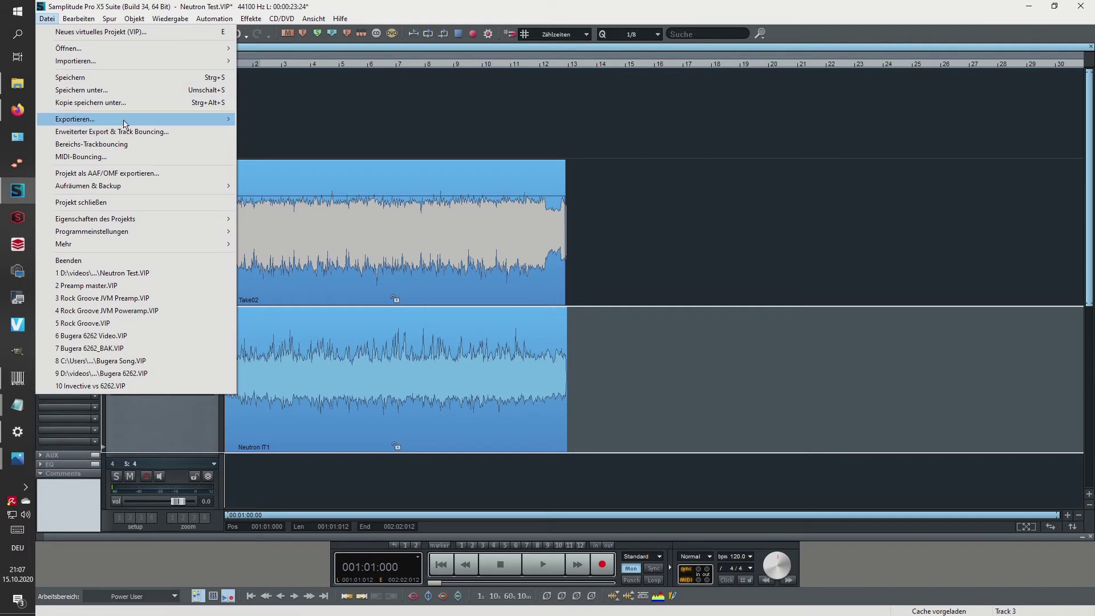
mouse_move(123, 119)
left_click(283, 119)
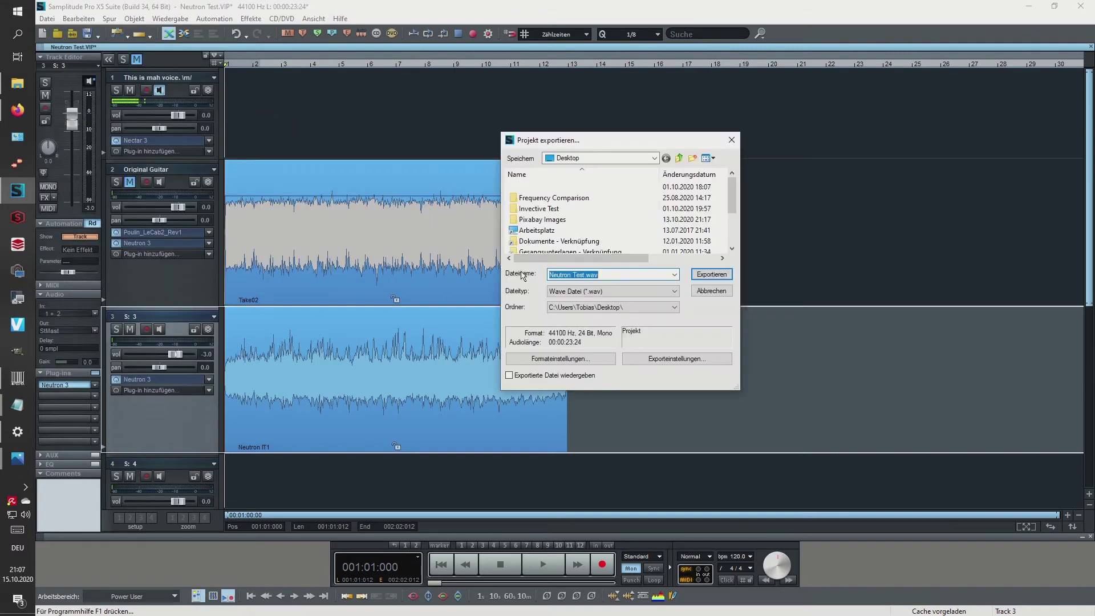
type("Neutron IT1")
key("Return")
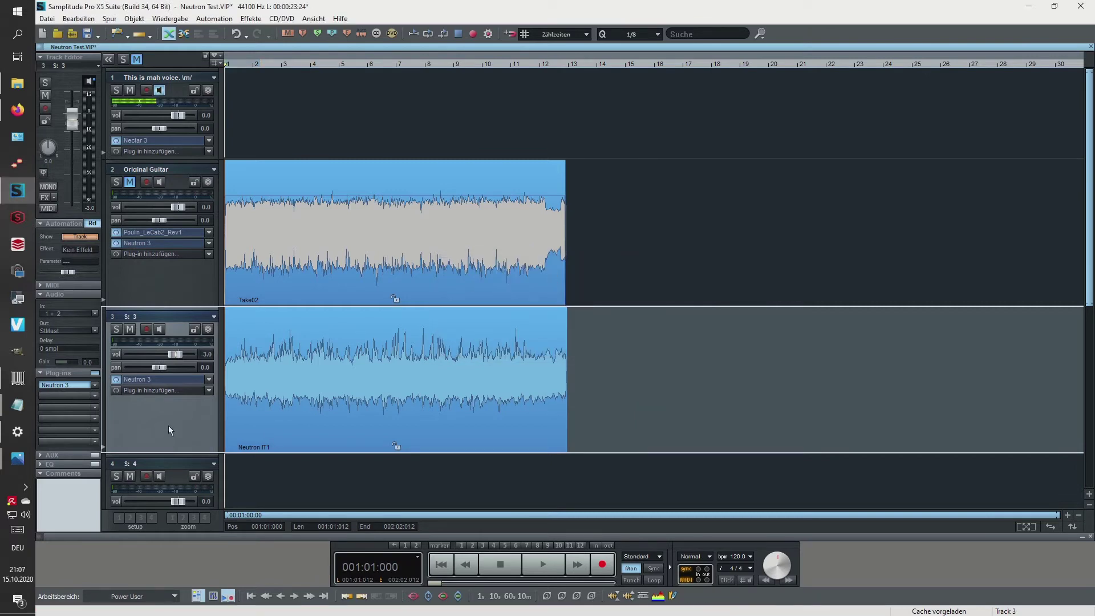
scroll(543, 290, "down", 2)
scroll(488, 281, "up", 1)
Mute track 3 and import Neutron IT2.wav from the desktop onto track 4.
left_click(130, 241)
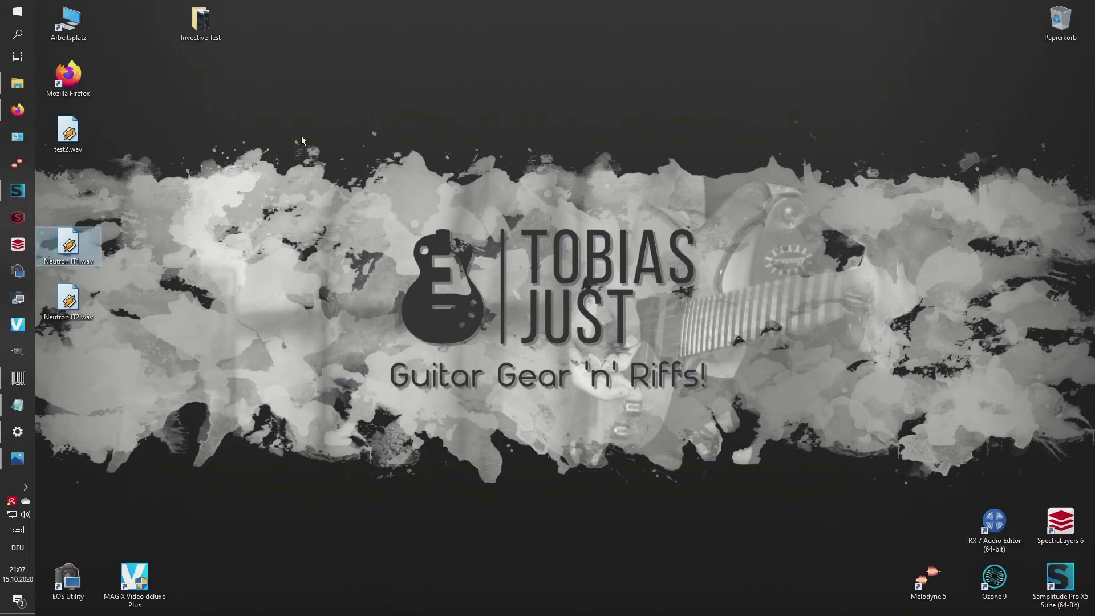
key("super+d")
left_click_drag(68, 300, 317, 410)
left_click(601, 361)
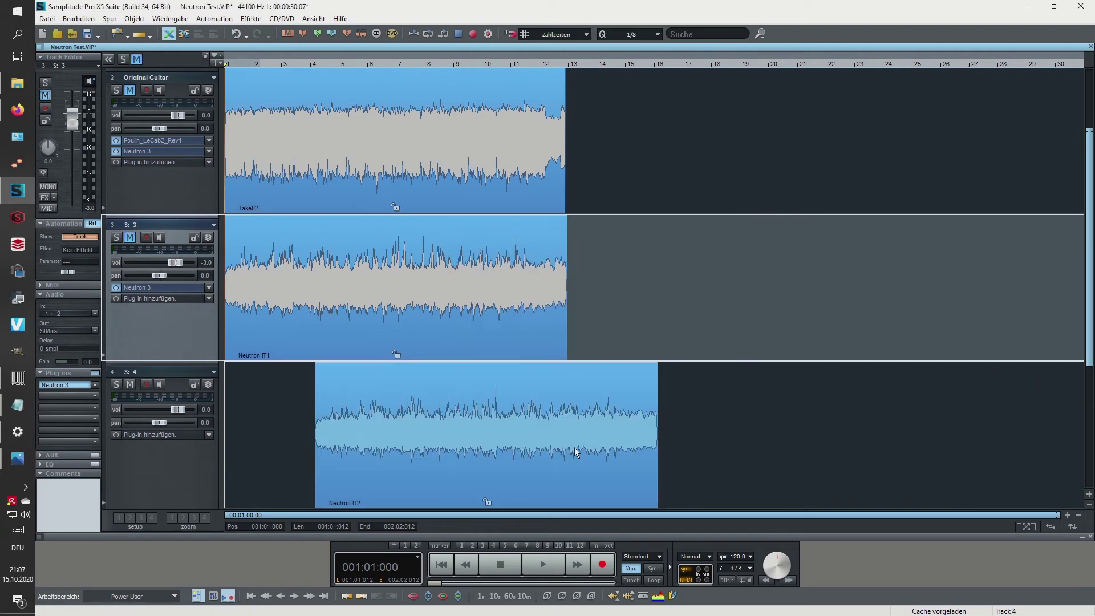
Move the Neutron IT2 clip to the project start and audition the tracks.
left_click(342, 447)
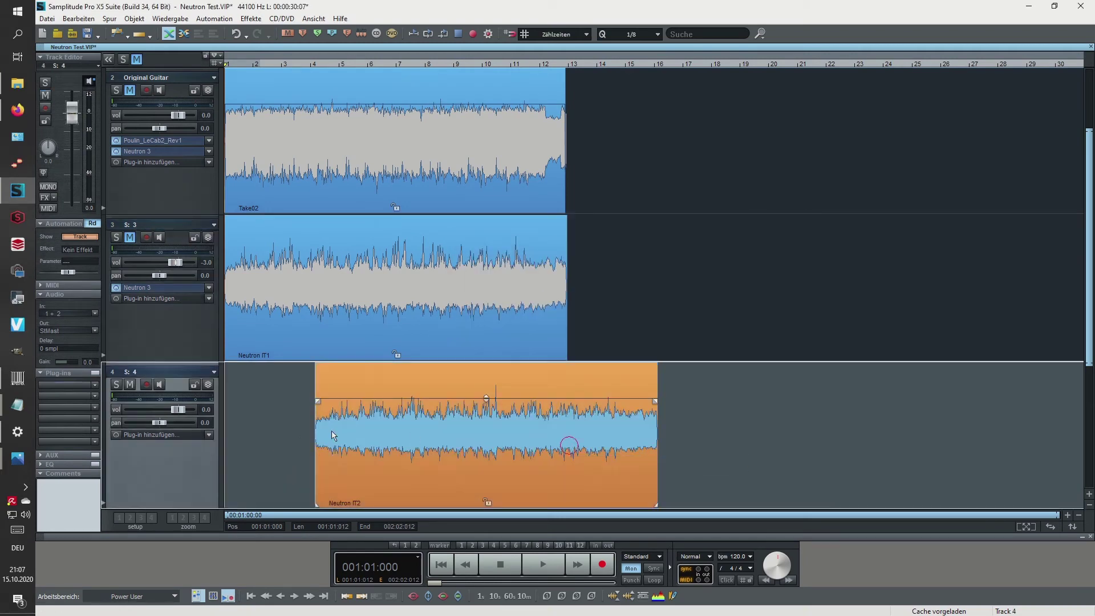
key("ctrl+Home")
left_click(736, 452)
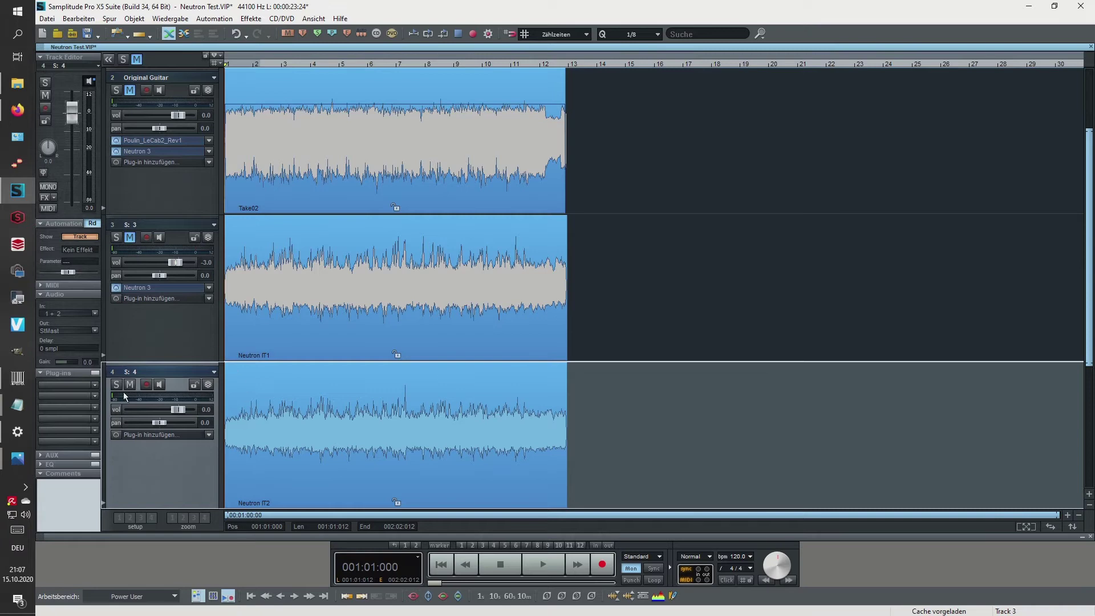
key("space")
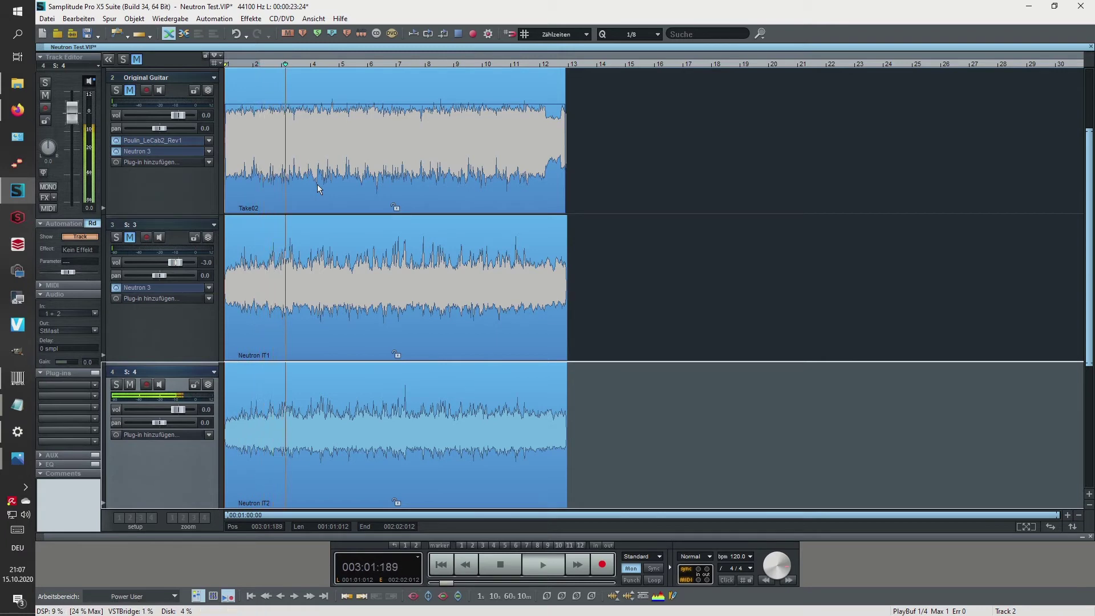
key("space")
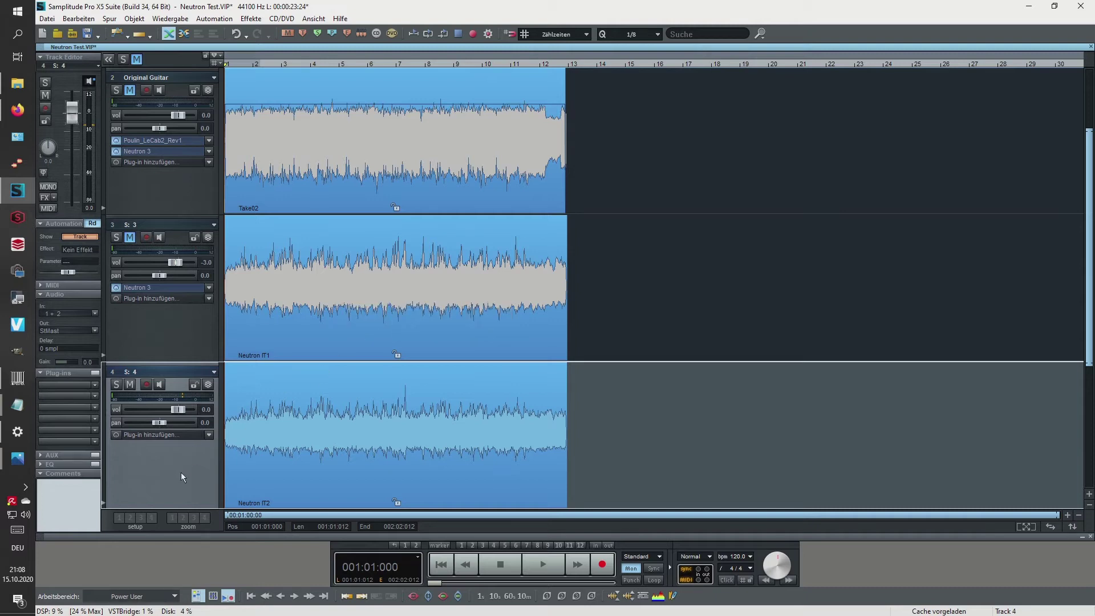
Insert Neutron 3 on track 4 from the plug-in browser.
left_click(210, 438)
left_click(239, 455)
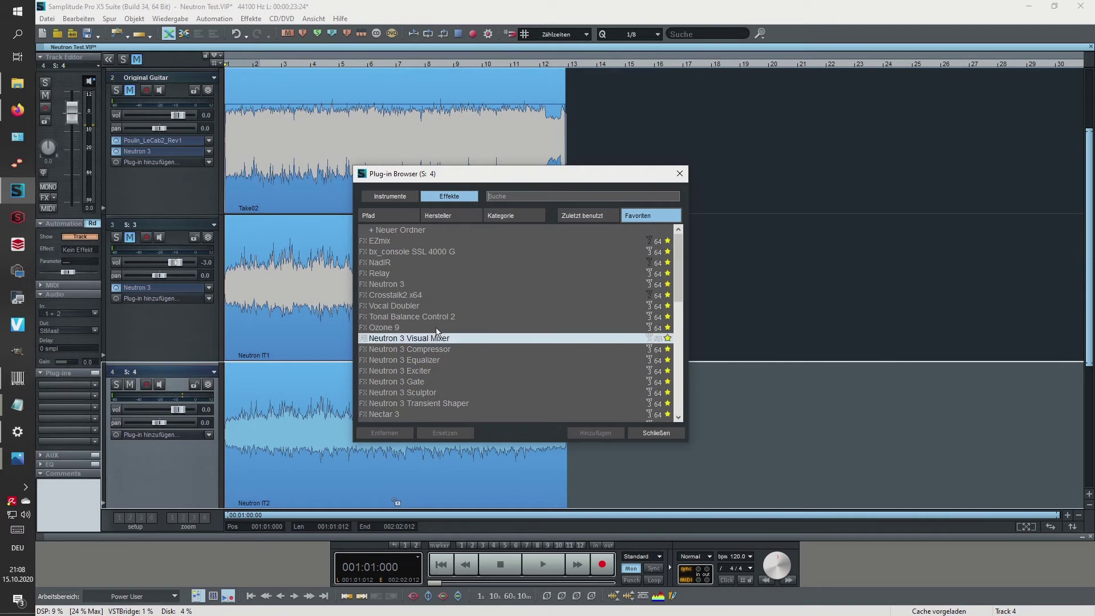
left_click(534, 284)
double_click(534, 284)
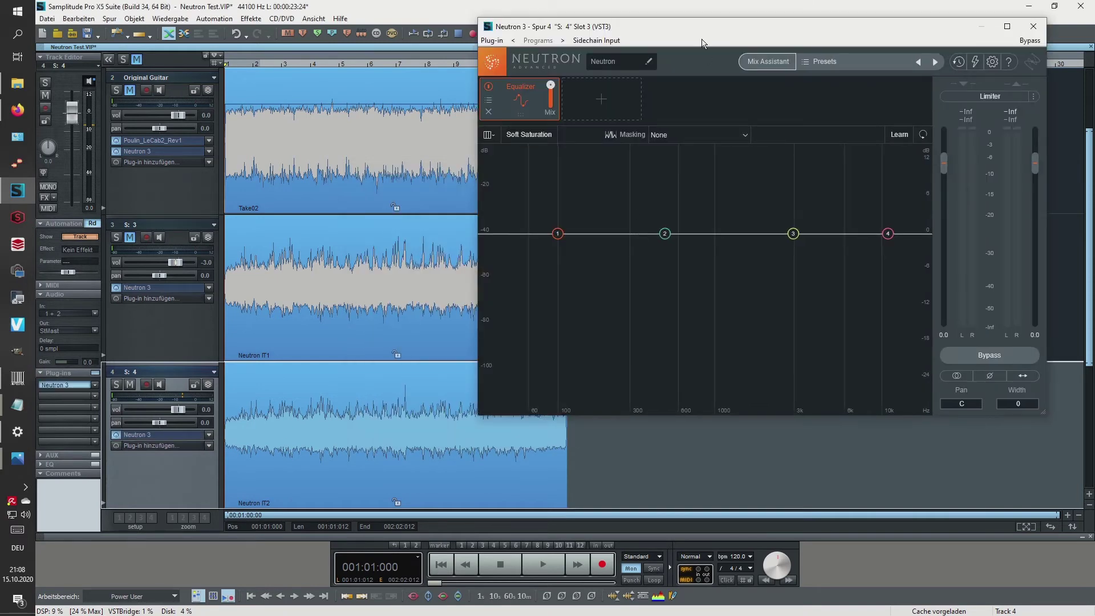
left_click_drag(701, 31, 492, 152)
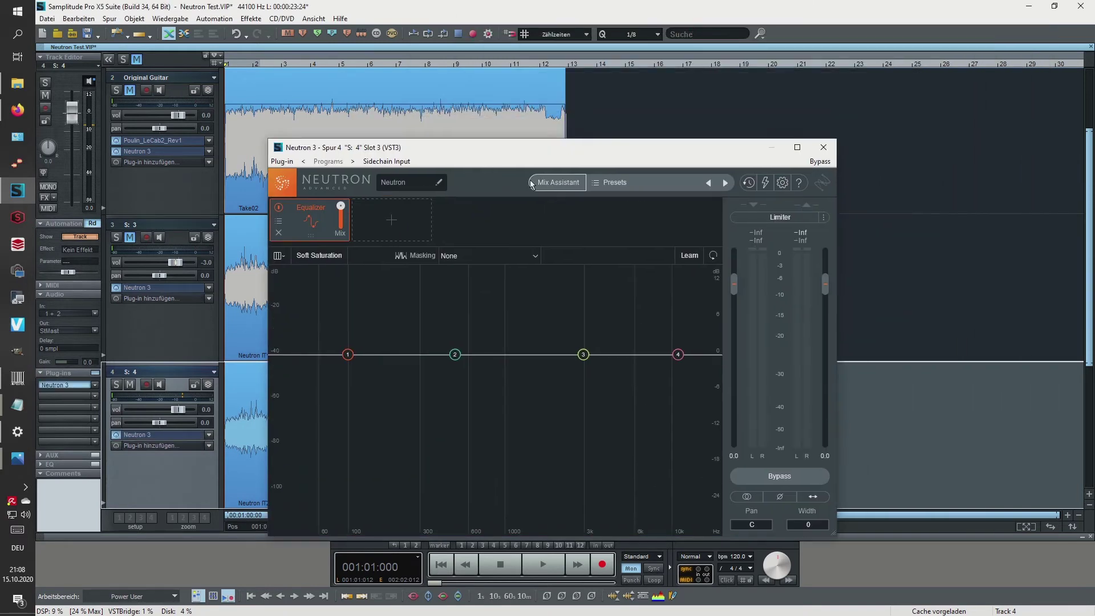
Run the Track Assistant with Guitar > Distorted Electric, accept it, and show the Equalizer curve.
left_click(561, 183)
left_click(575, 494)
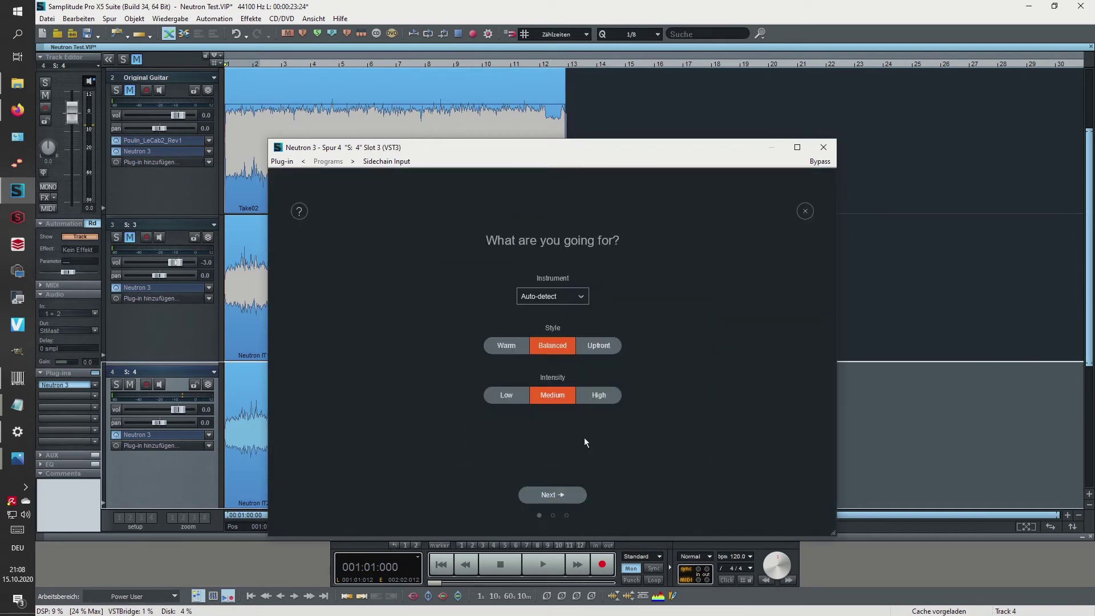
left_click(549, 296)
mouse_move(552, 347)
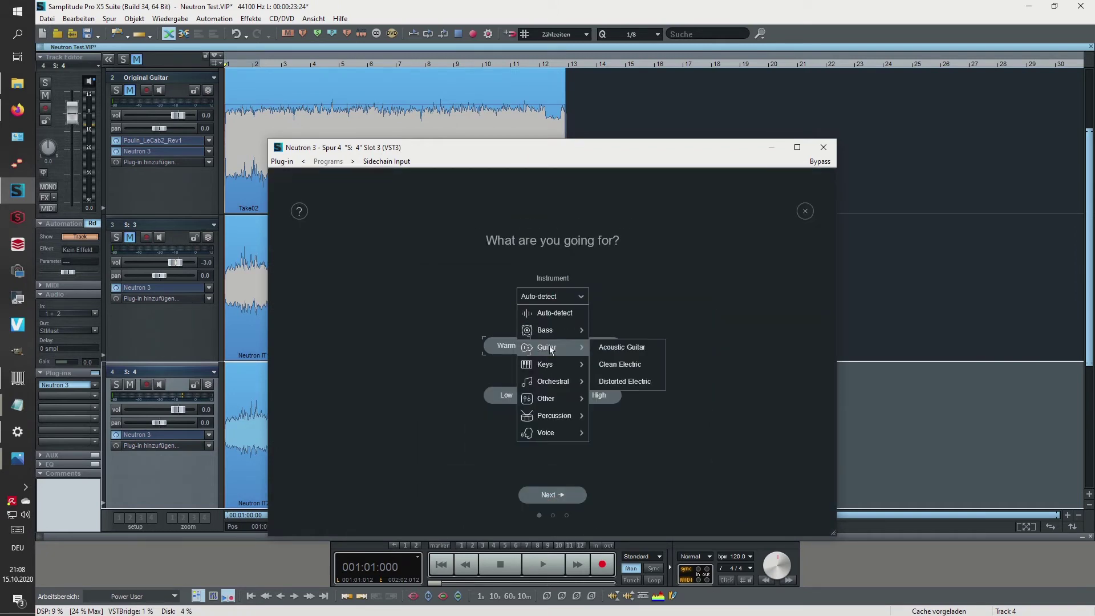
left_click(632, 381)
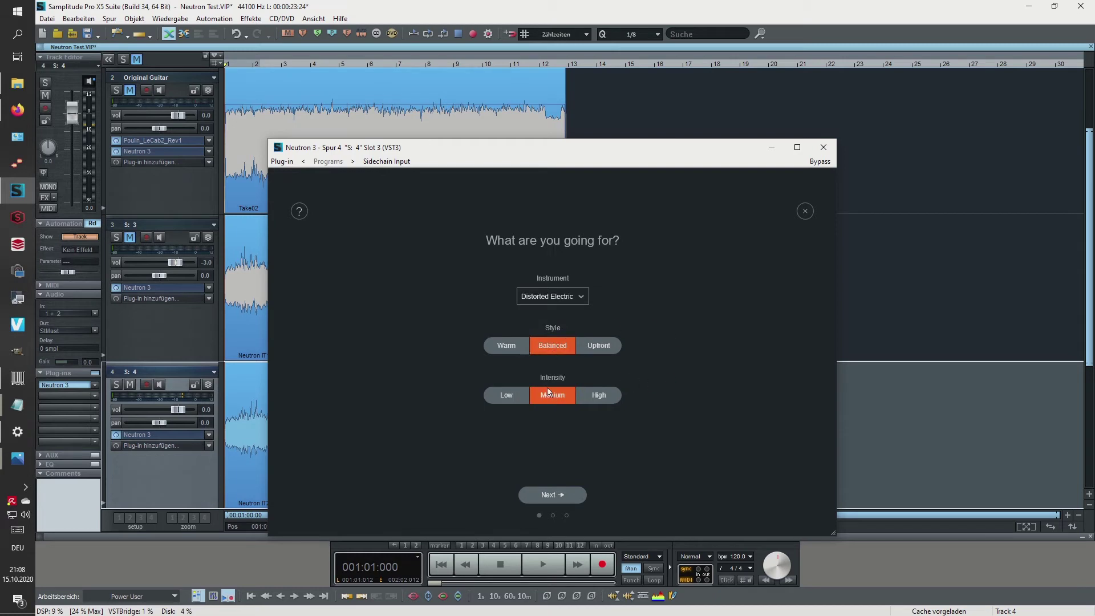
left_click(556, 494)
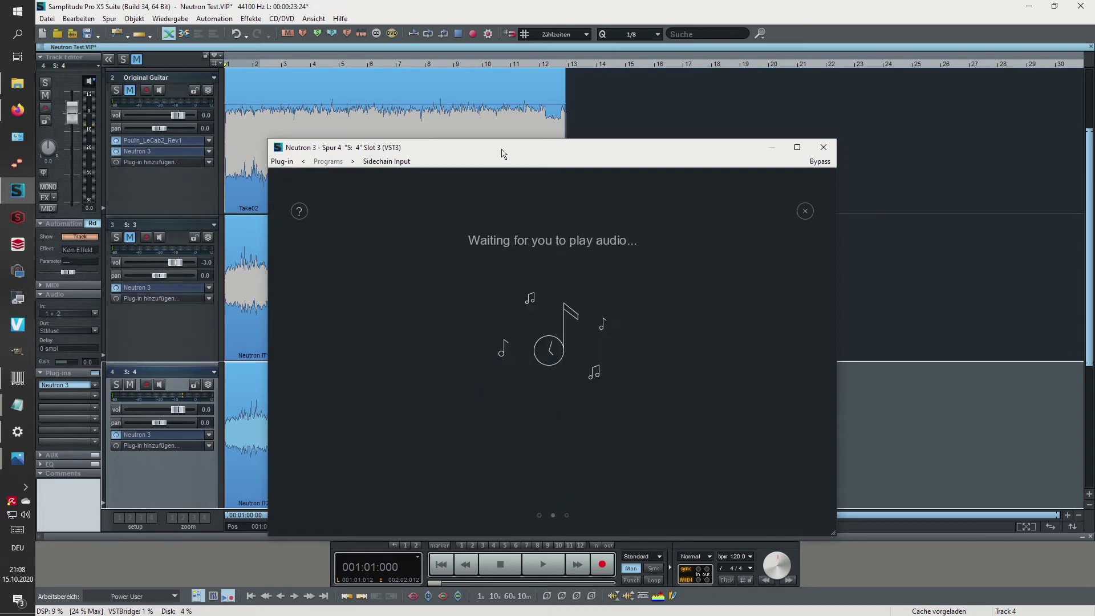
key("space")
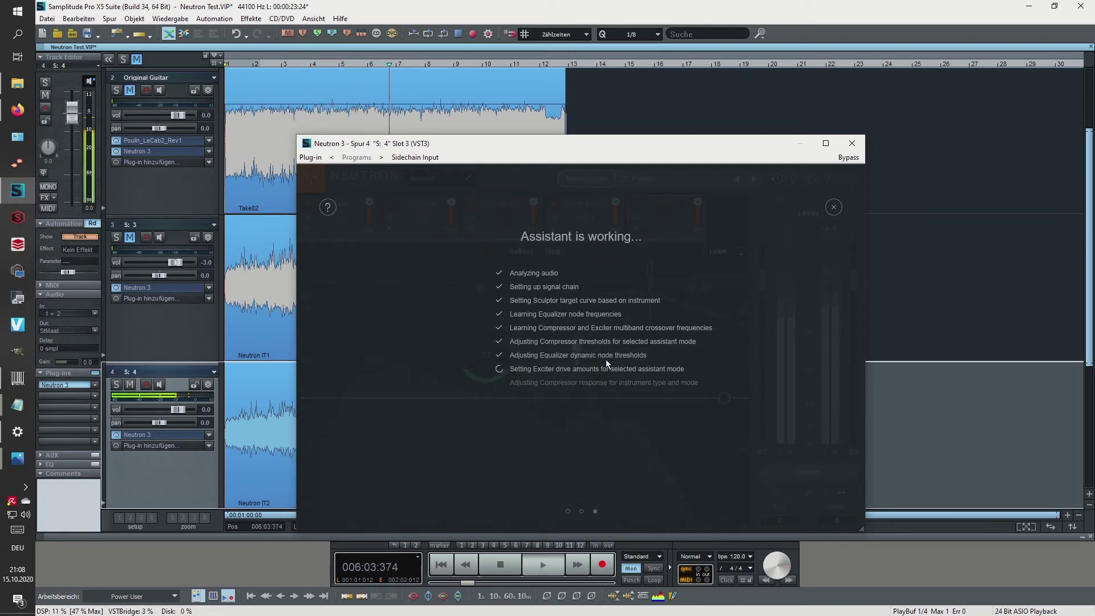
left_click(580, 490)
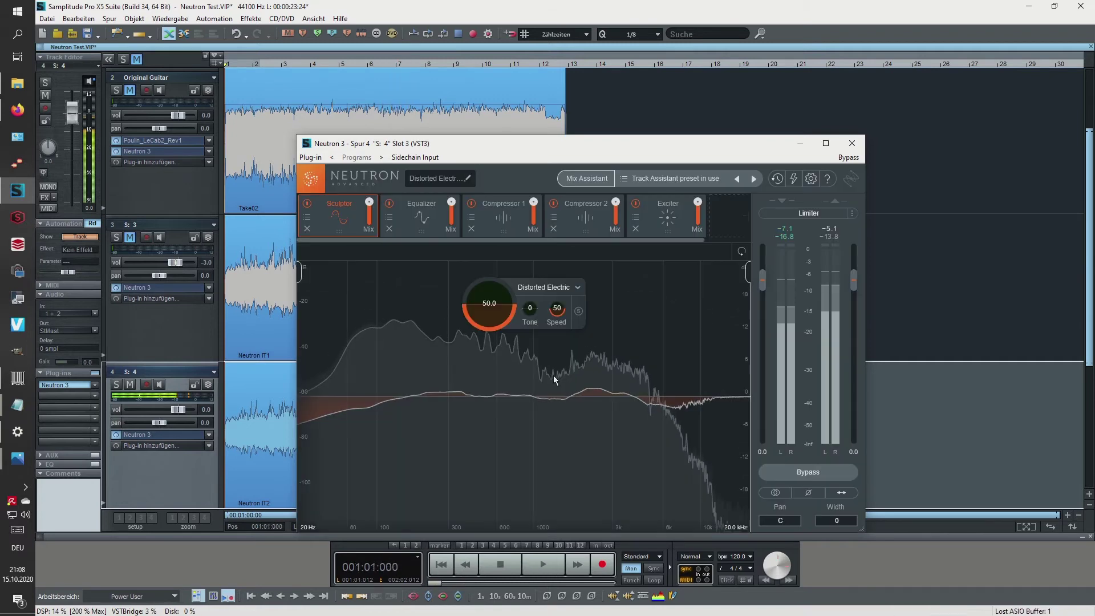
left_click(421, 217)
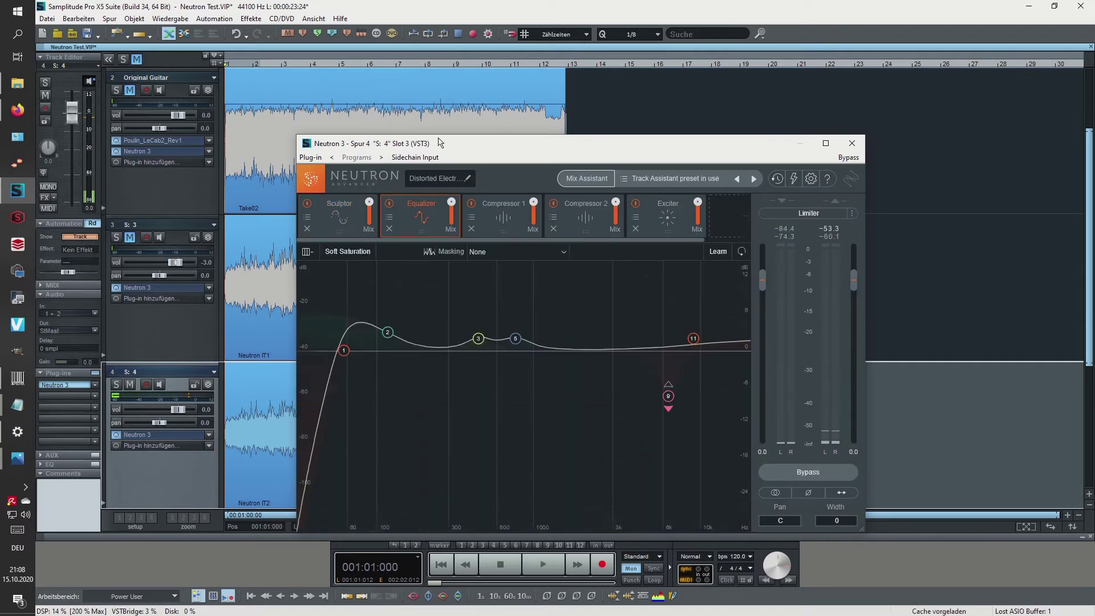
left_click_drag(441, 147, 659, 112)
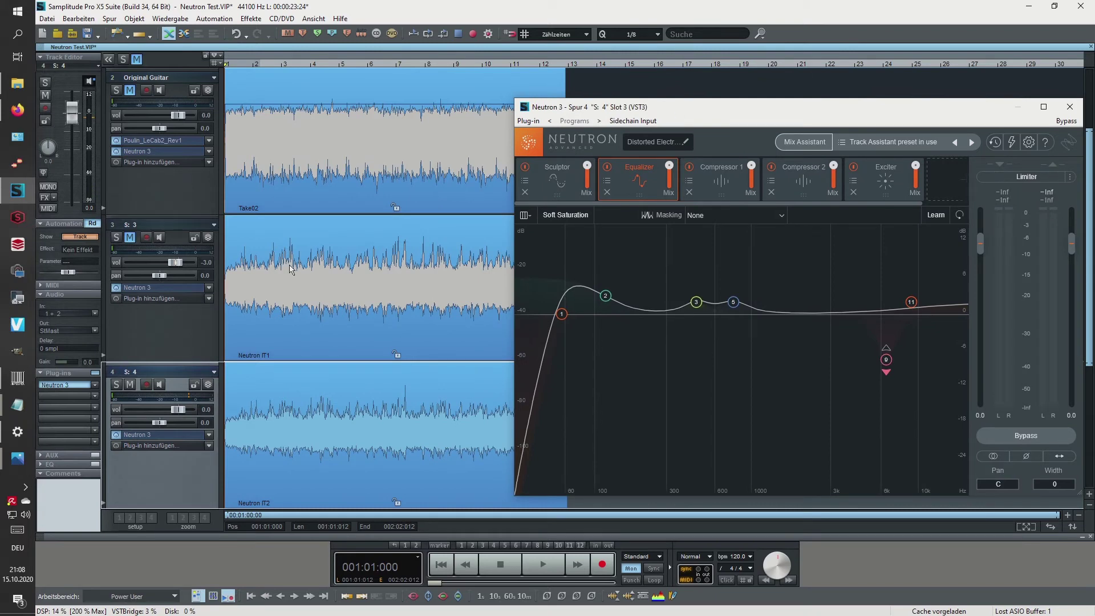
left_click(150, 288)
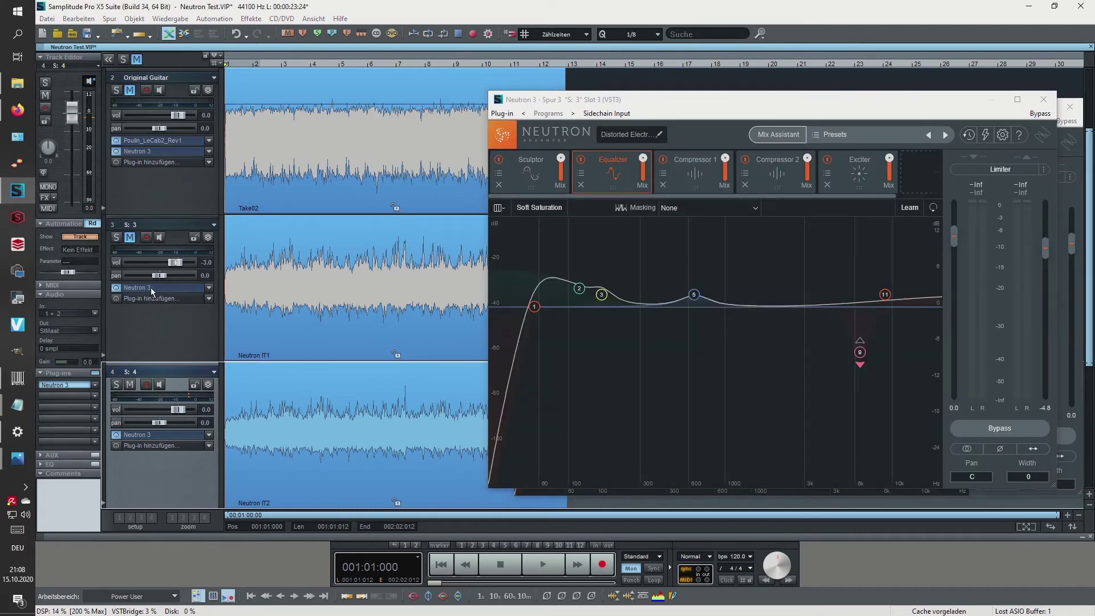
left_click_drag(590, 117, 551, 287)
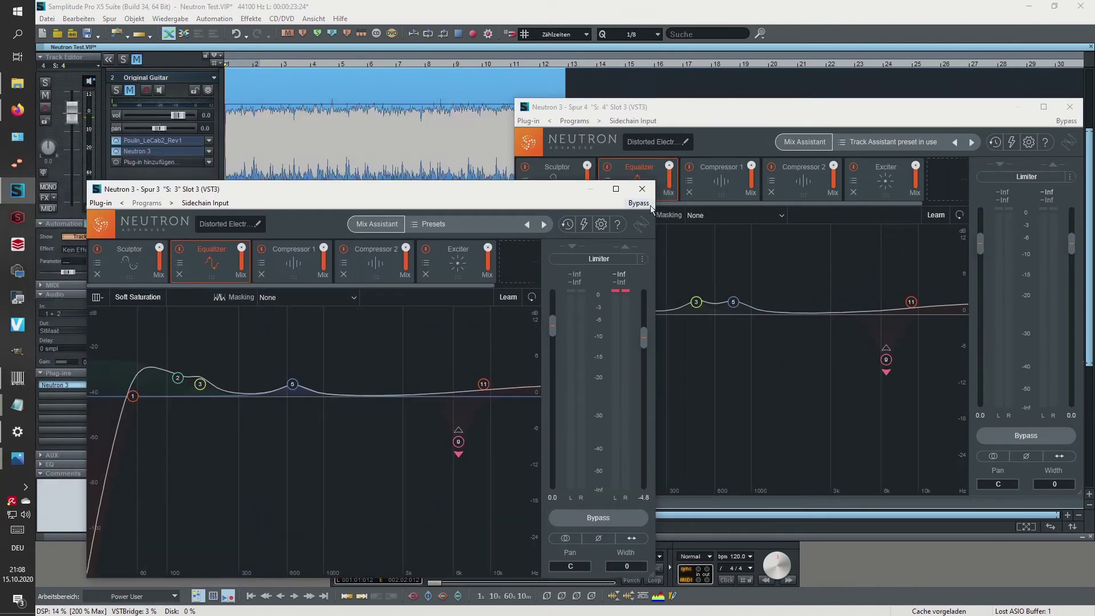
left_click_drag(223, 188, 173, 119)
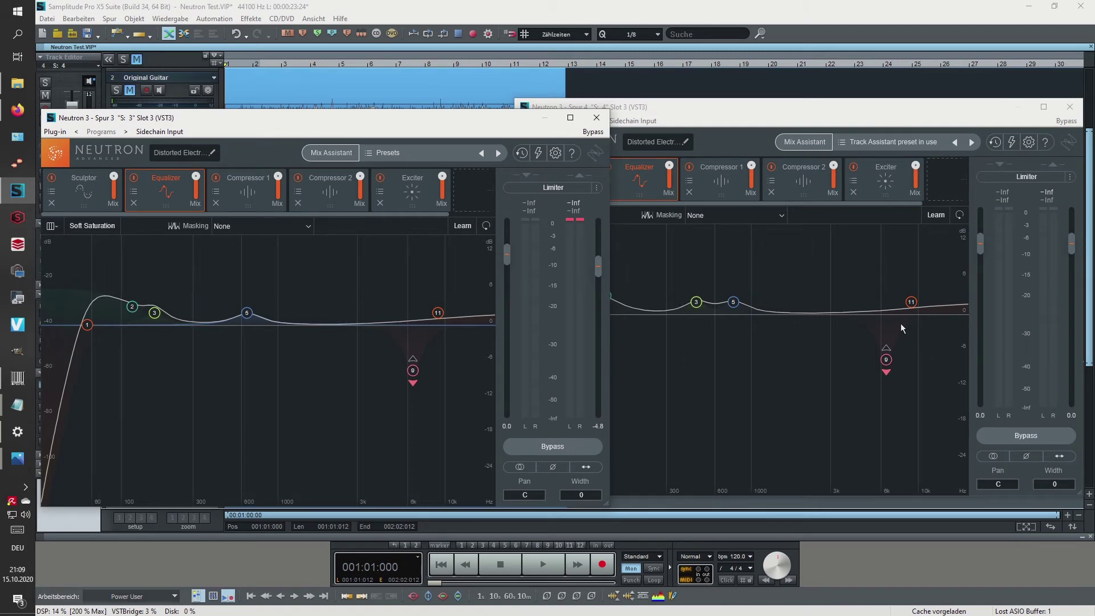
left_click(597, 118)
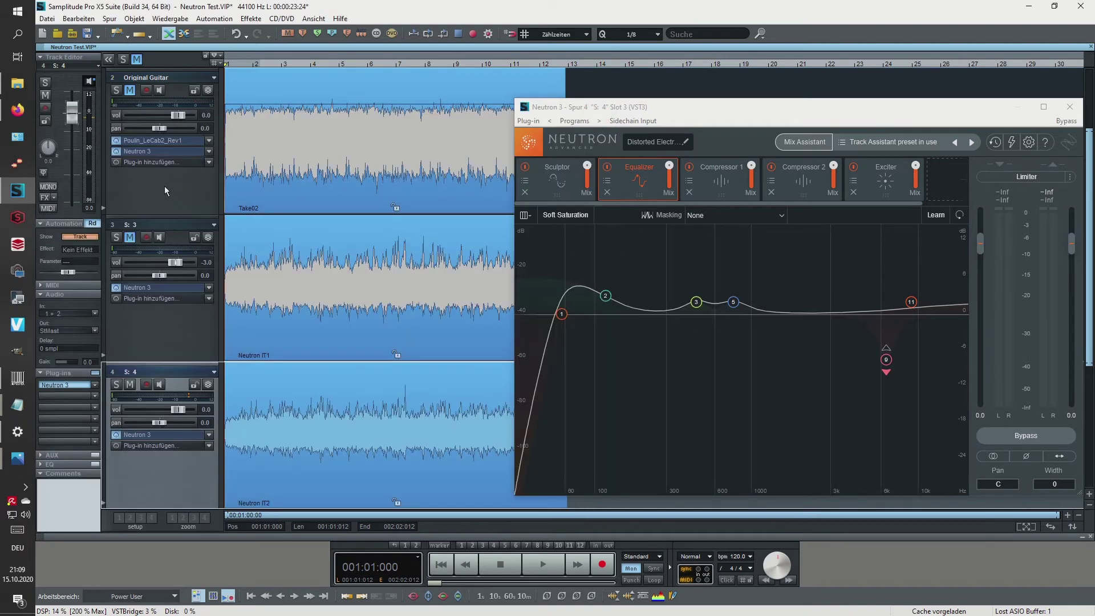
Open the Original Guitar's Neutron 3 and compare its highpass band with track 4's.
left_click(169, 153)
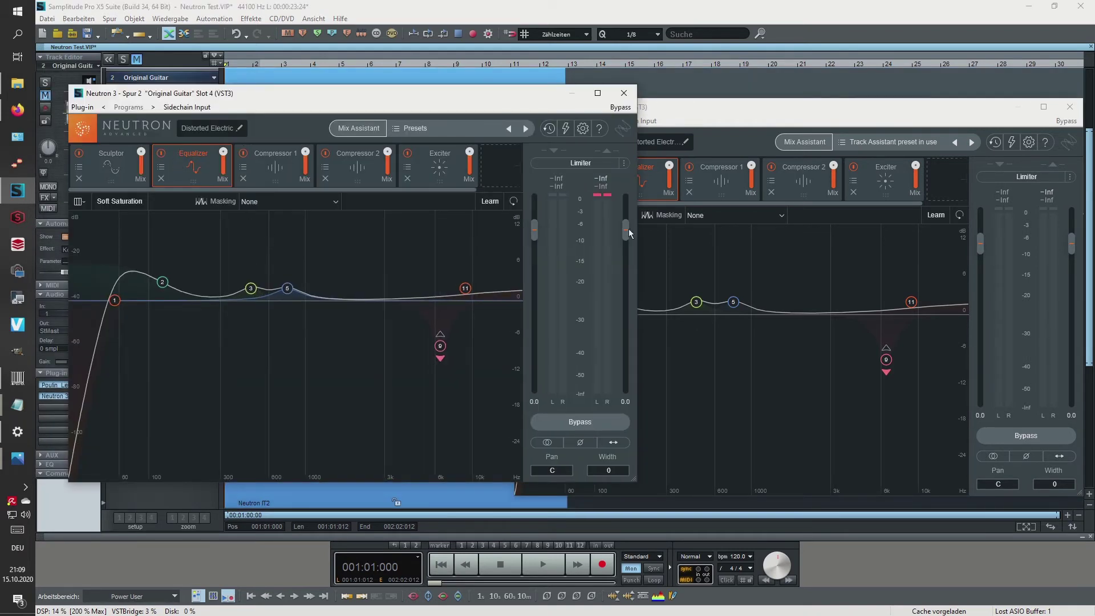
left_click_drag(776, 114, 775, 98)
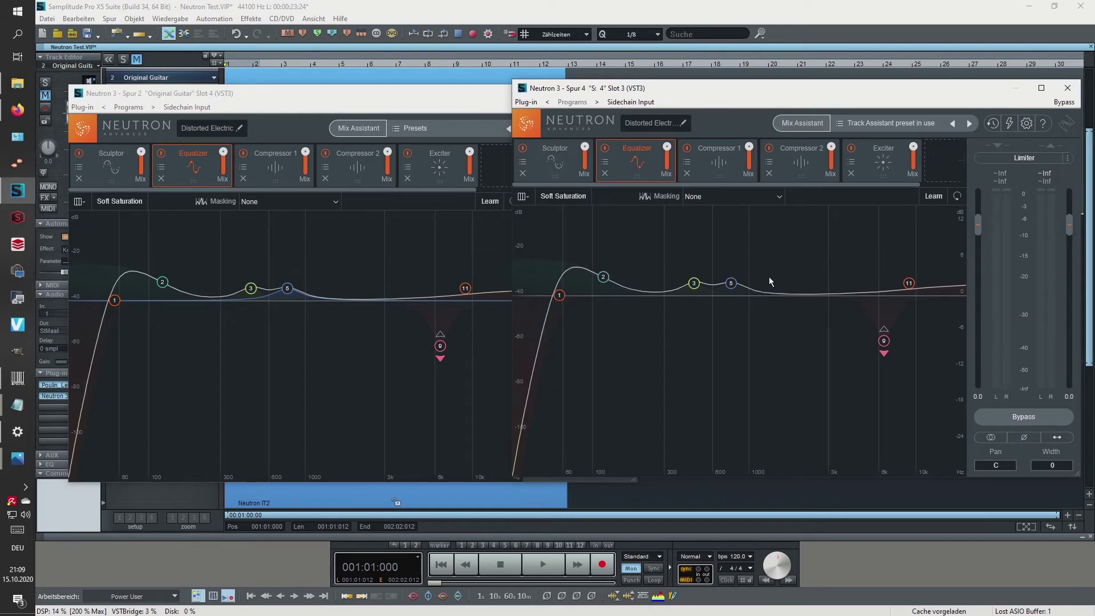
left_click(558, 295)
left_click(116, 300)
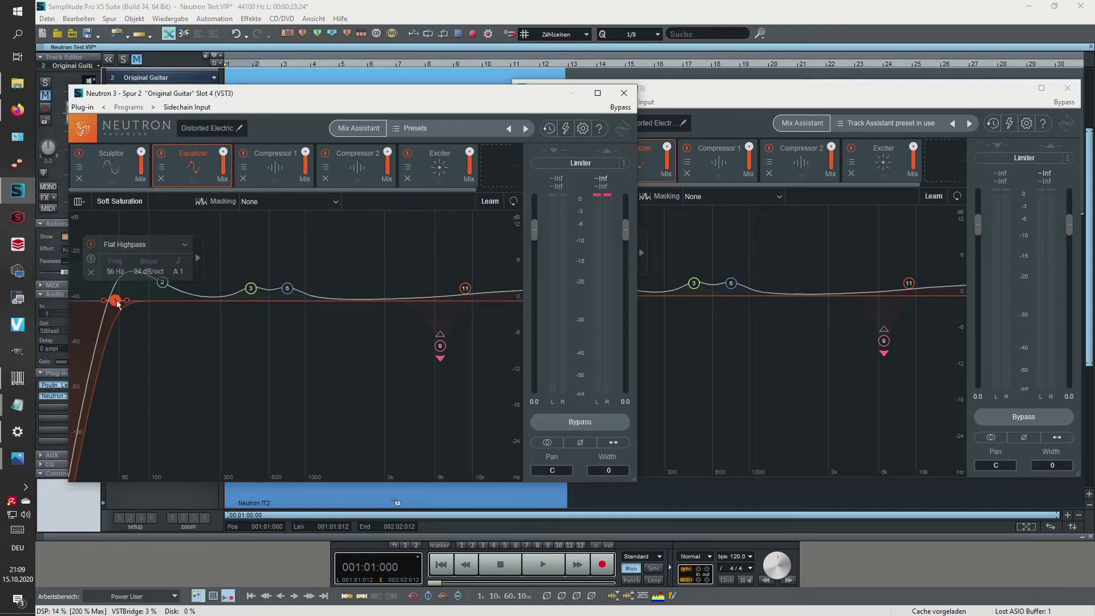
left_click(724, 372)
Compare low shelf, band 3 and band 5 in both EQs, reading 467 Hz and 784 Hz.
left_click(162, 282)
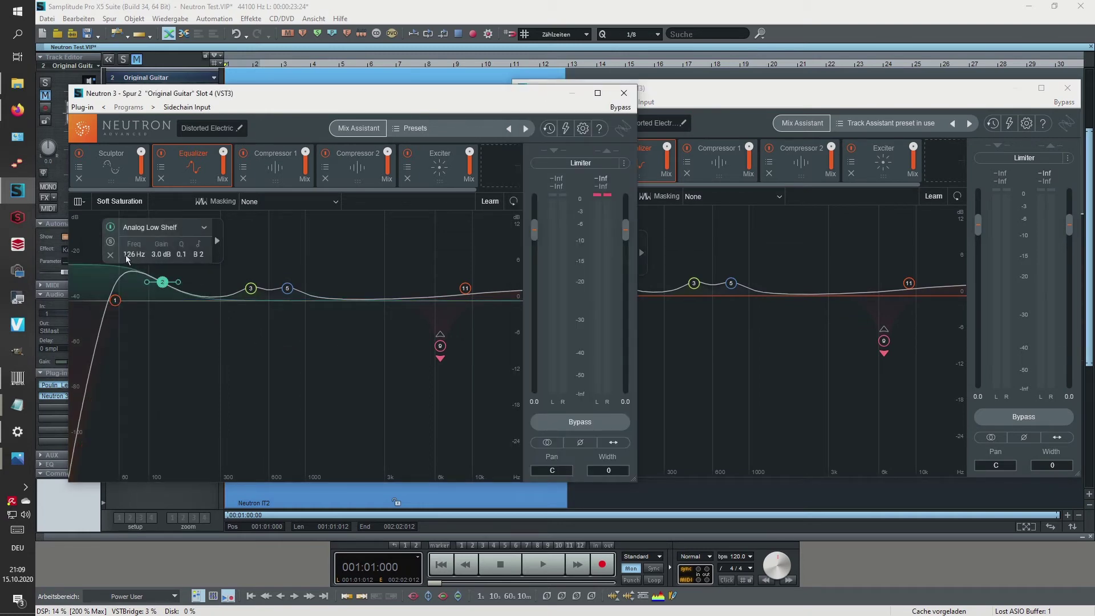
left_click(699, 368)
left_click(603, 278)
left_click(693, 283)
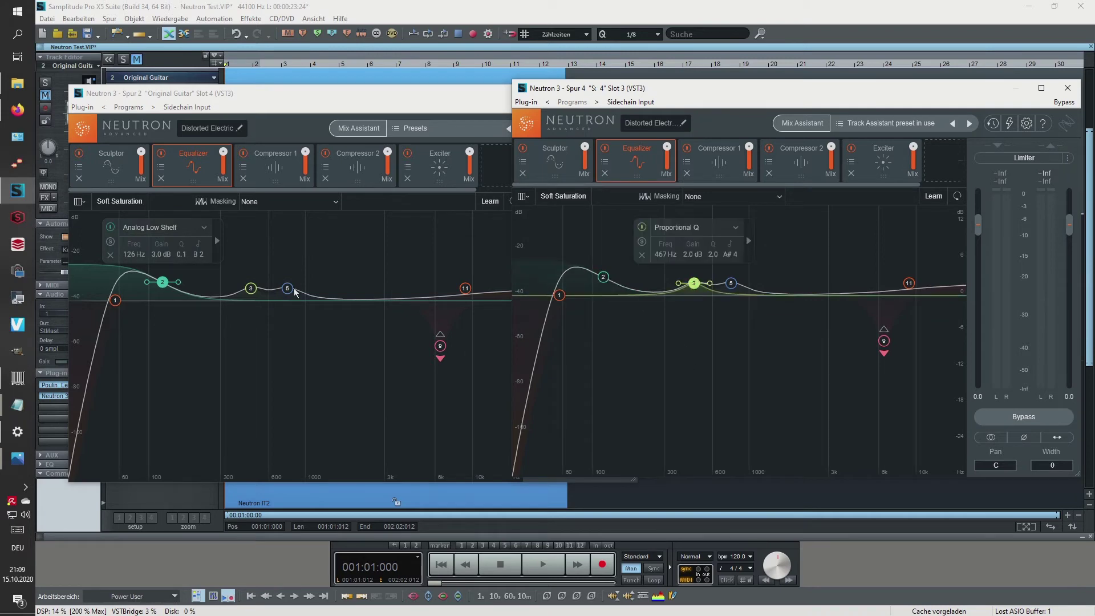
left_click(251, 288)
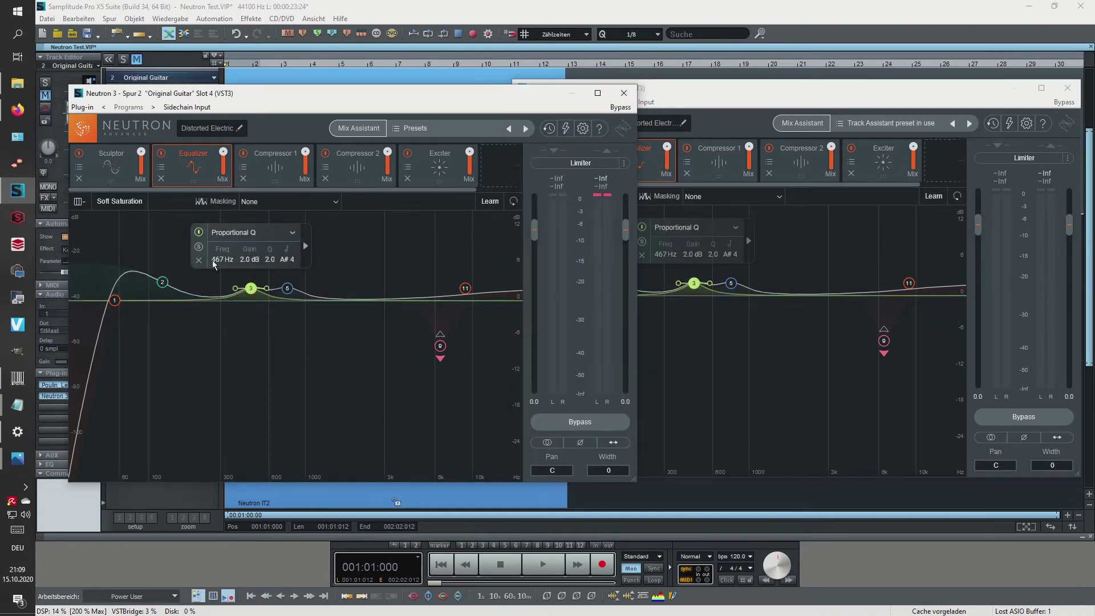
left_click(694, 334)
left_click(694, 283)
left_click(731, 282)
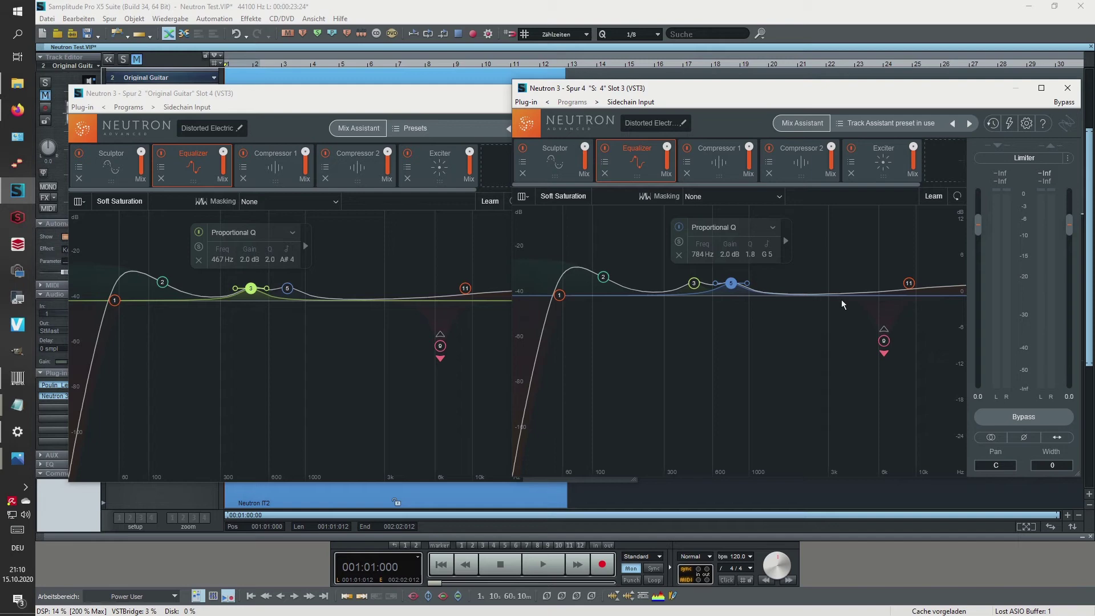
left_click_drag(568, 103, 462, 106)
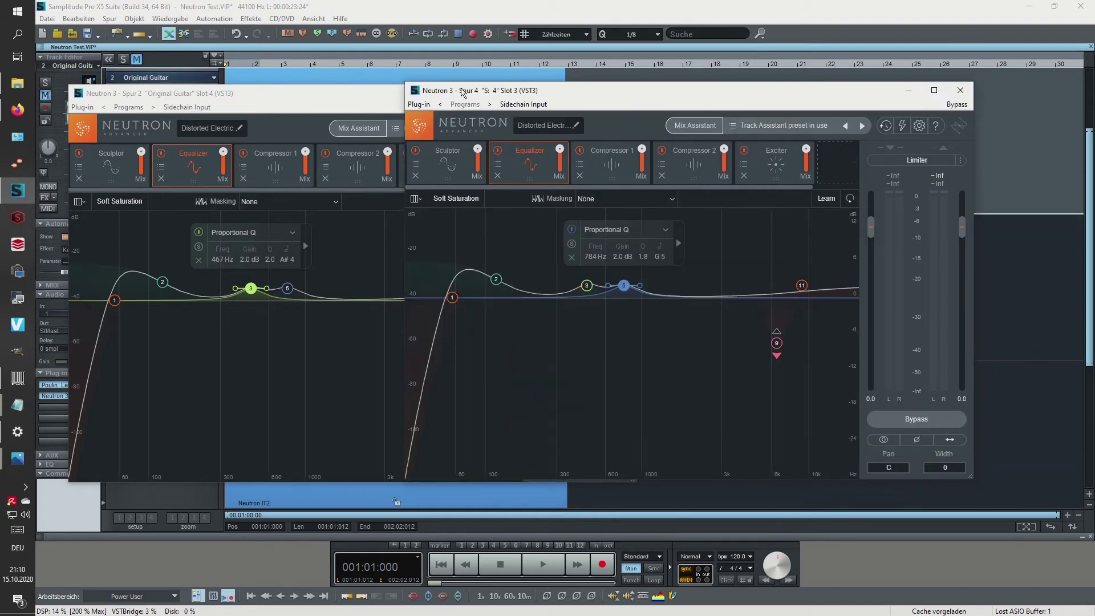
Close both Neutron windows, play the project from near bar 1, stop, and select track 4.
left_click(960, 91)
left_click(625, 94)
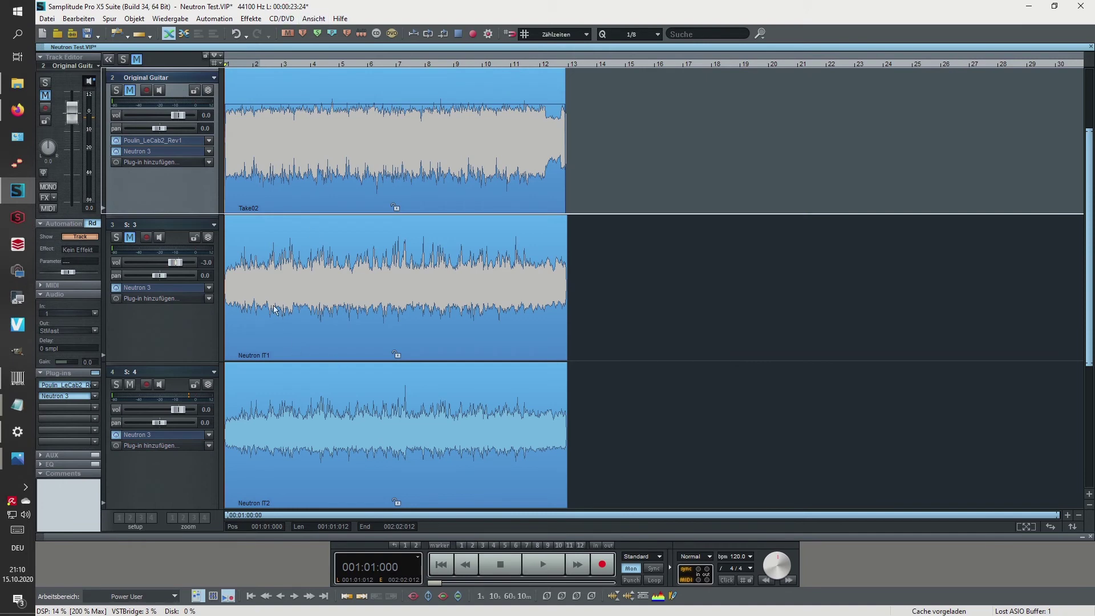
left_click(234, 63)
key("space")
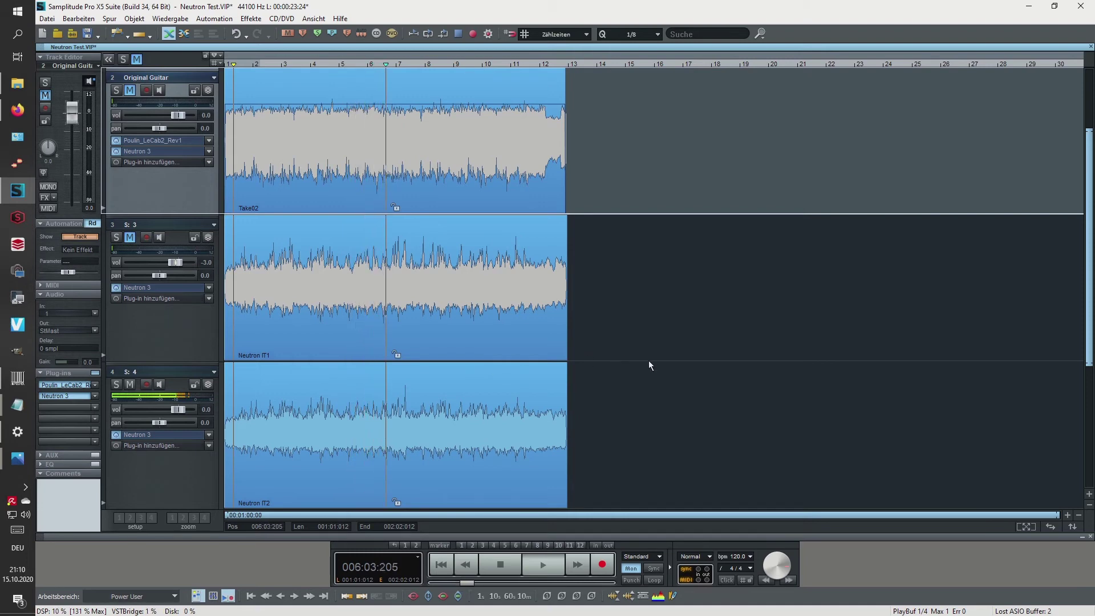
key("space")
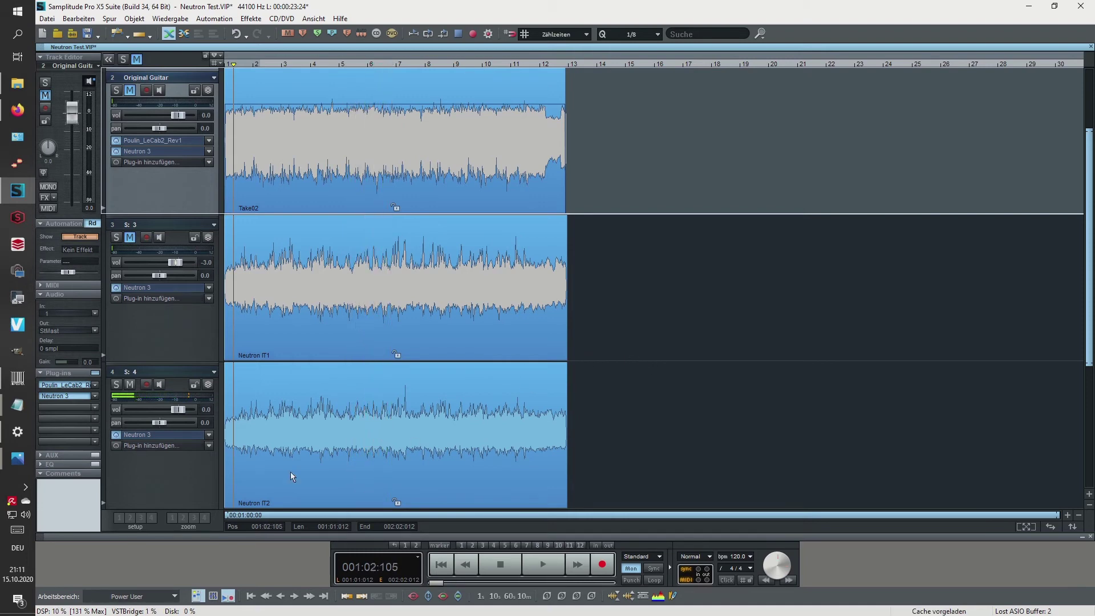
left_click(180, 471)
scroll(559, 346, "down", 2)
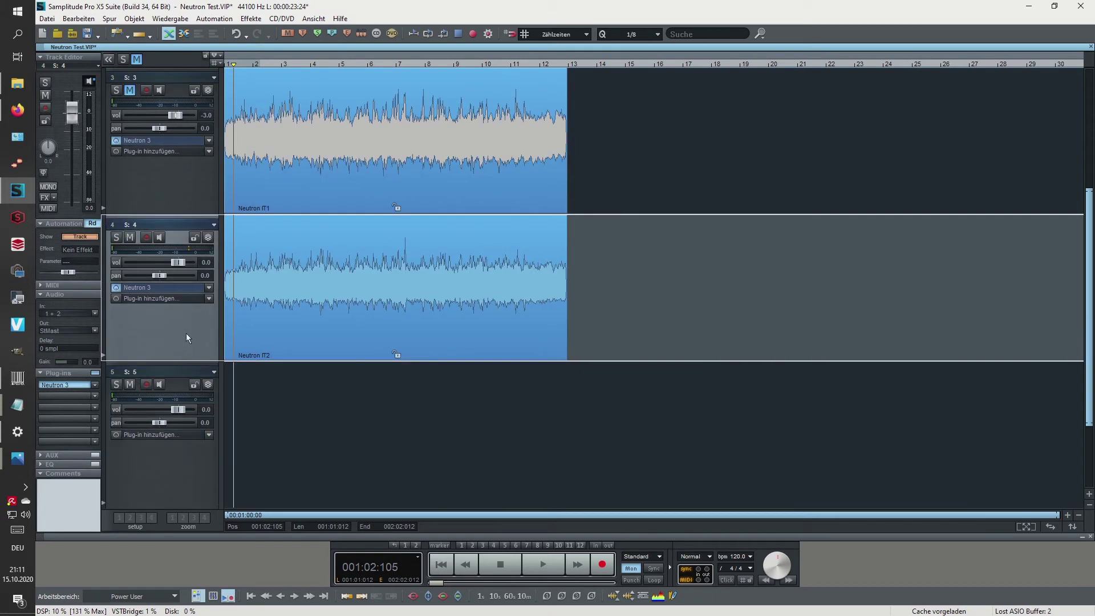
Export the mix as Neutron IT3.wav and shrink the project window to reveal the desktop.
left_click(47, 18)
left_click(105, 118)
left_click(263, 118)
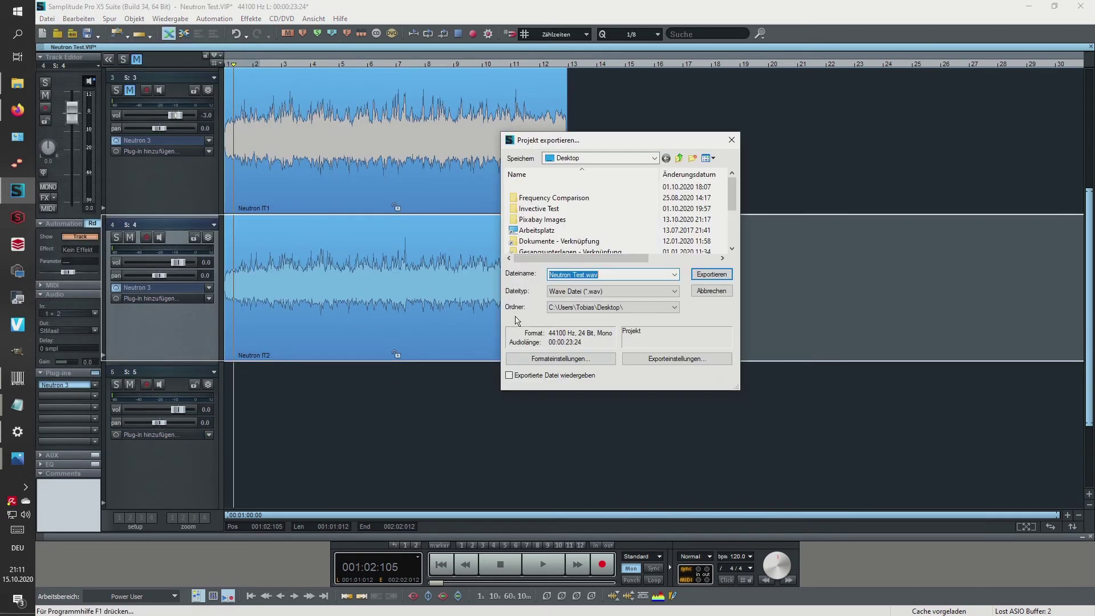
type("Neutron IT")
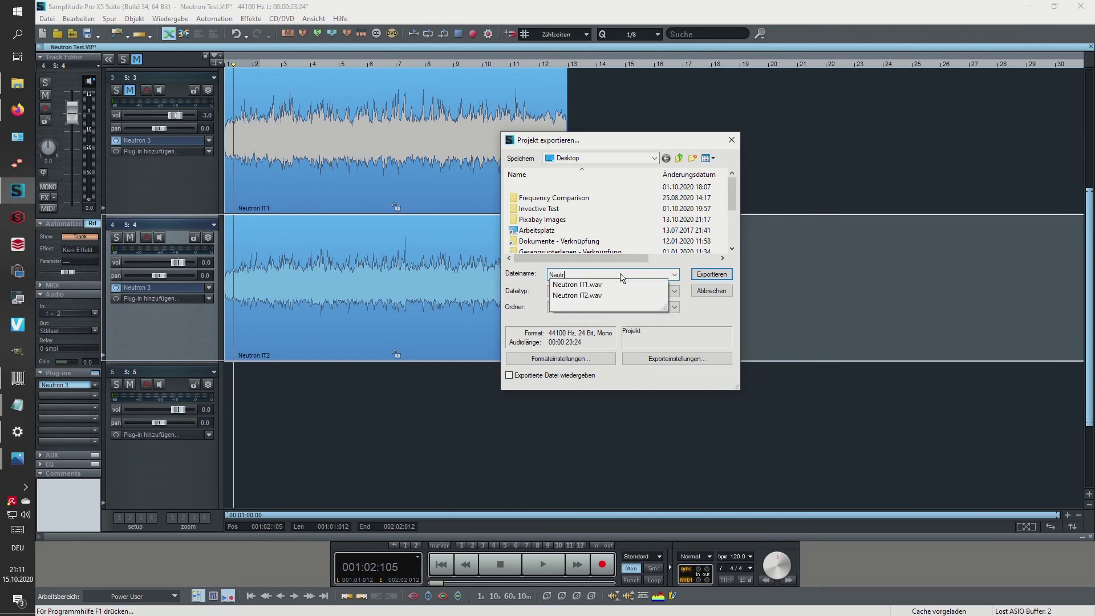
key("Return")
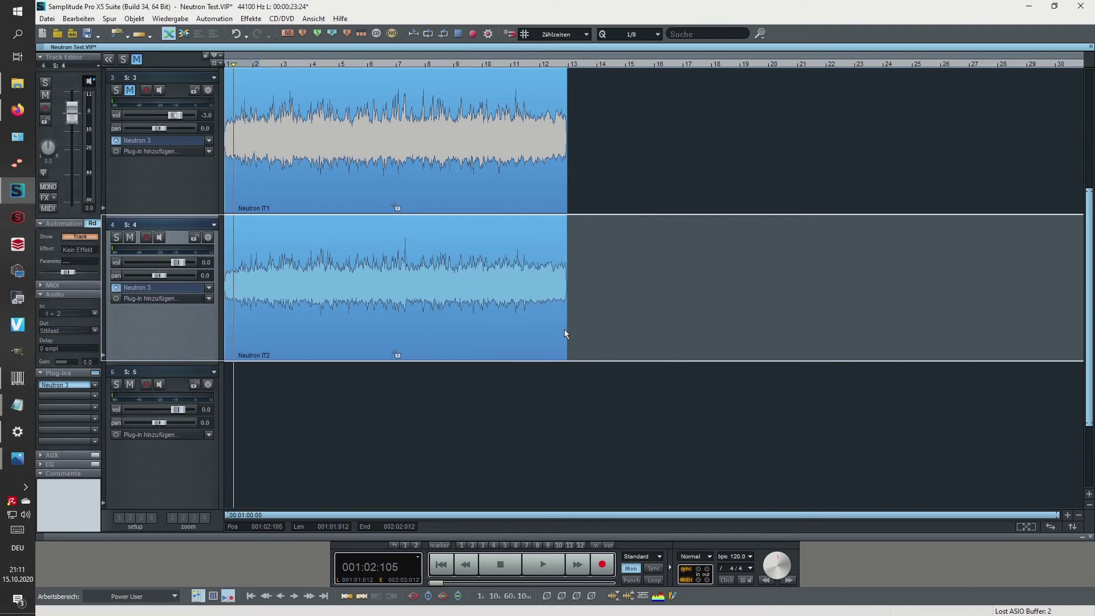
left_click_drag(1091, 252, 1085, 288)
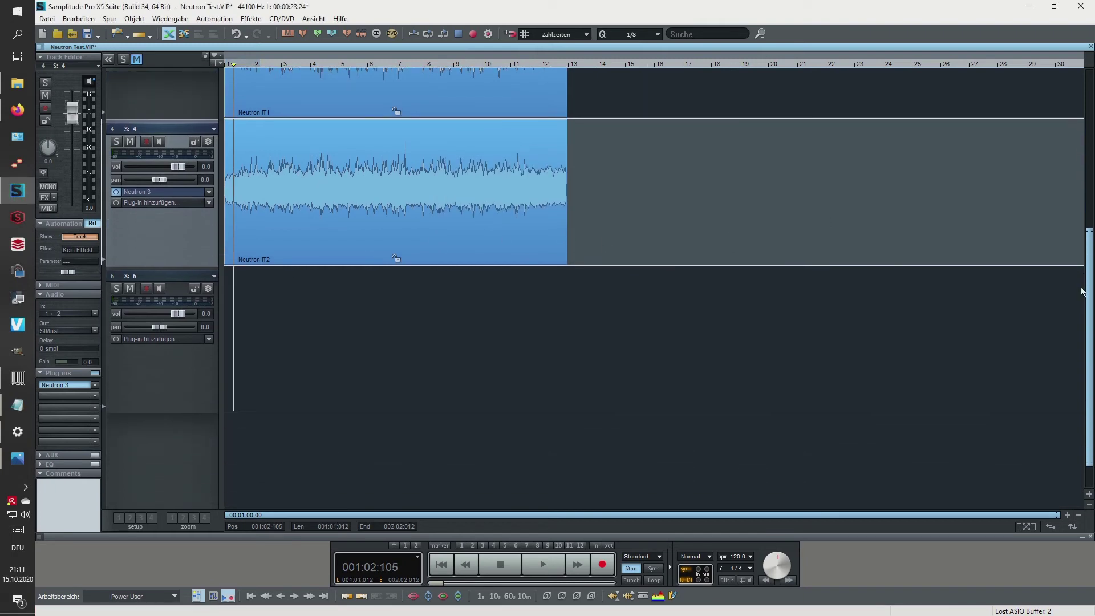
left_click_drag(355, 8, 489, 91)
Import Neutron IT3.wav onto track 5, mute track 4, and maximize the project window.
left_click(427, 327)
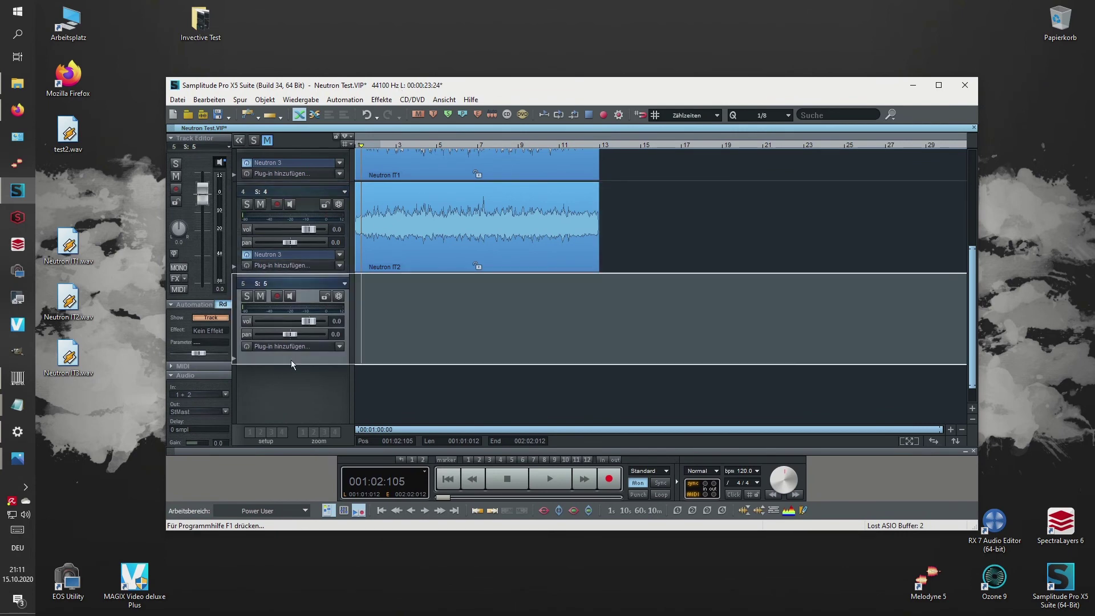
left_click_drag(69, 356, 358, 400)
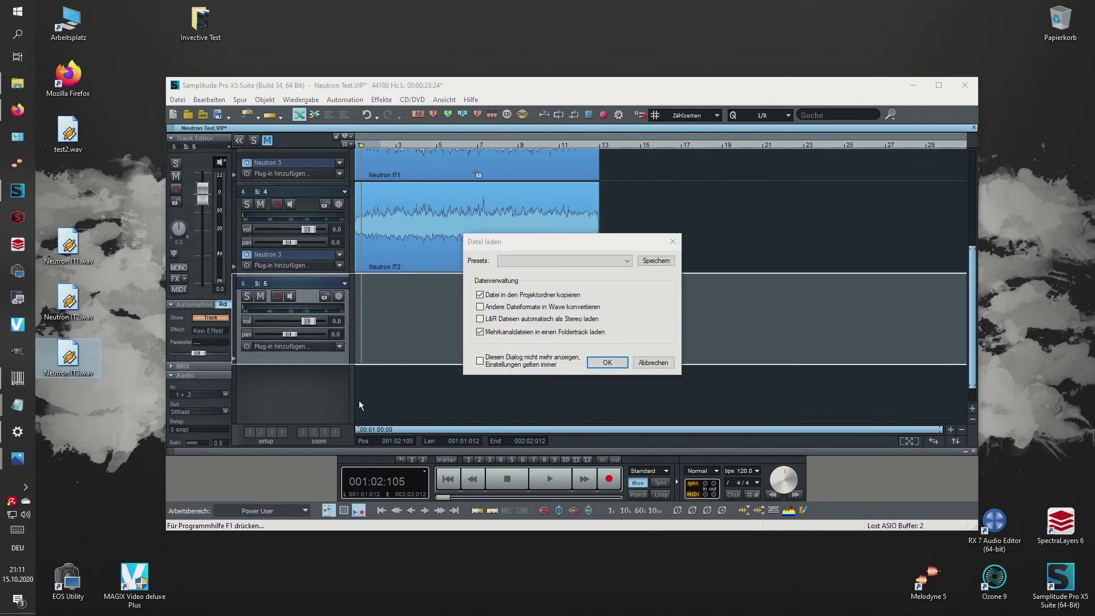
left_click(607, 362)
left_click(433, 302)
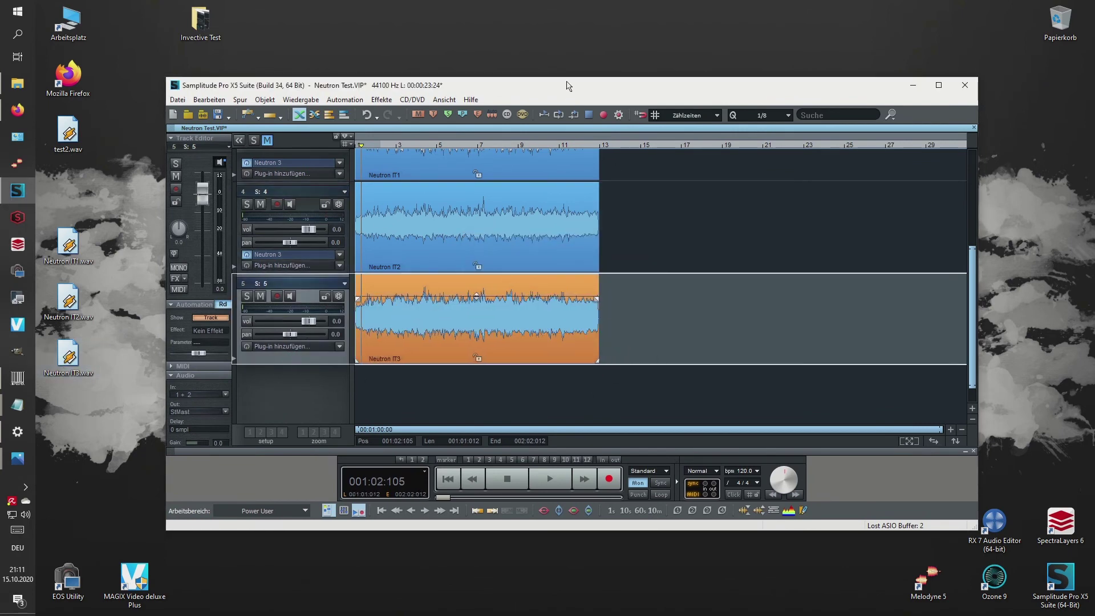
double_click(571, 78)
left_click(263, 146)
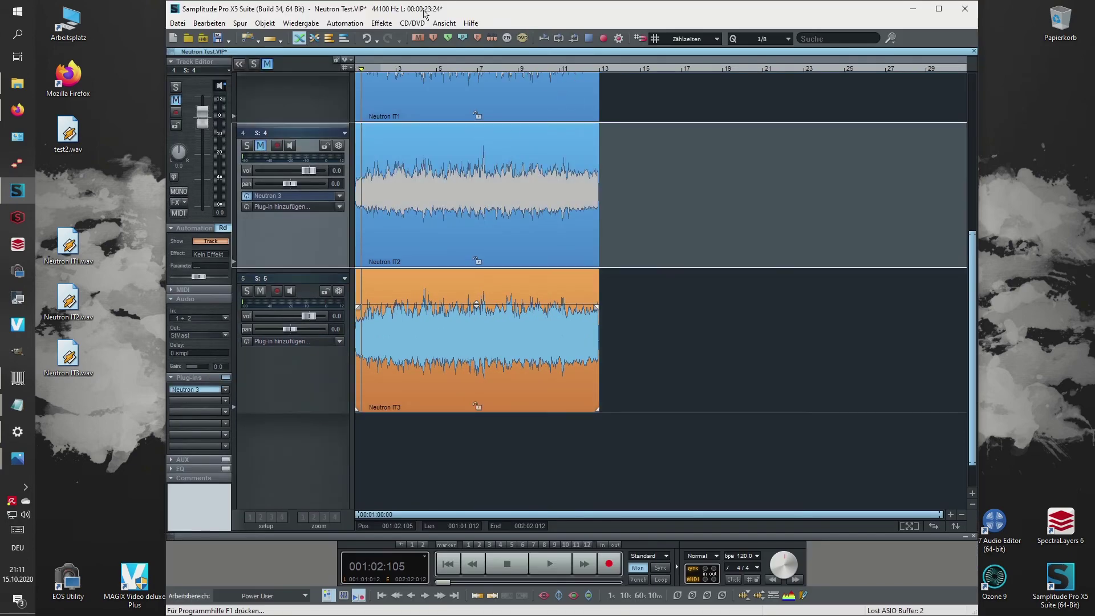
double_click(423, 9)
Select the Neutron IT3 clip, make track 5 active and bring up its plug-in browser.
left_click(936, 87)
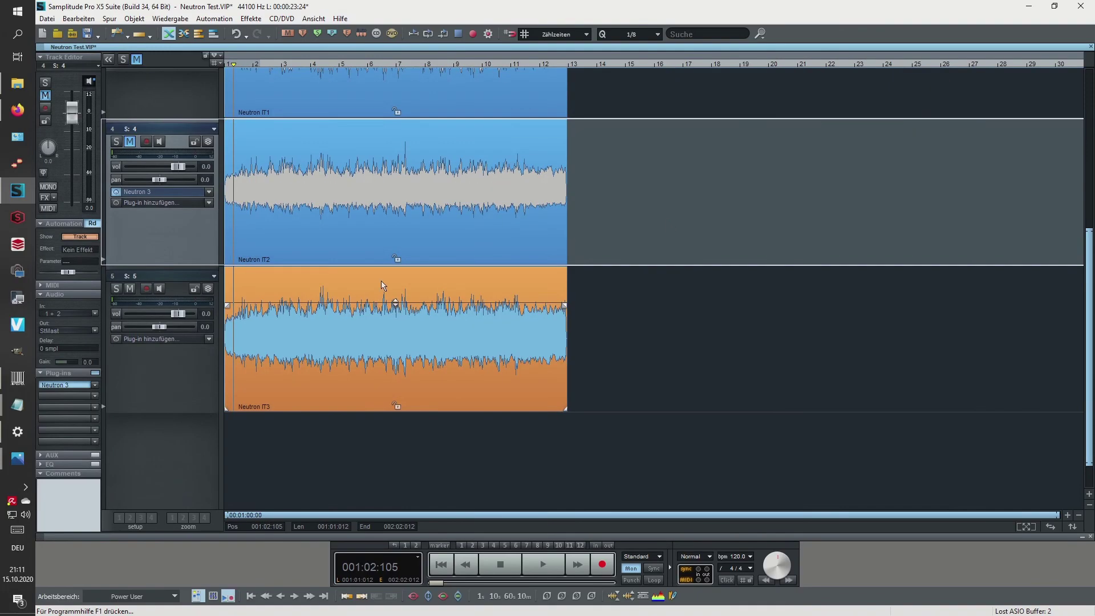
left_click(216, 382)
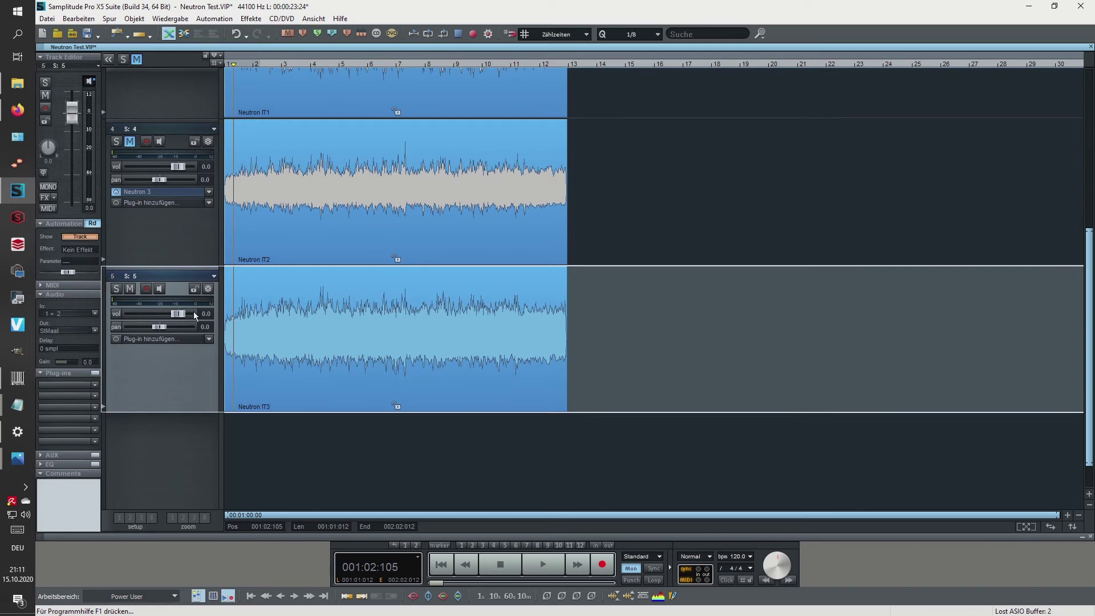
left_click(209, 339)
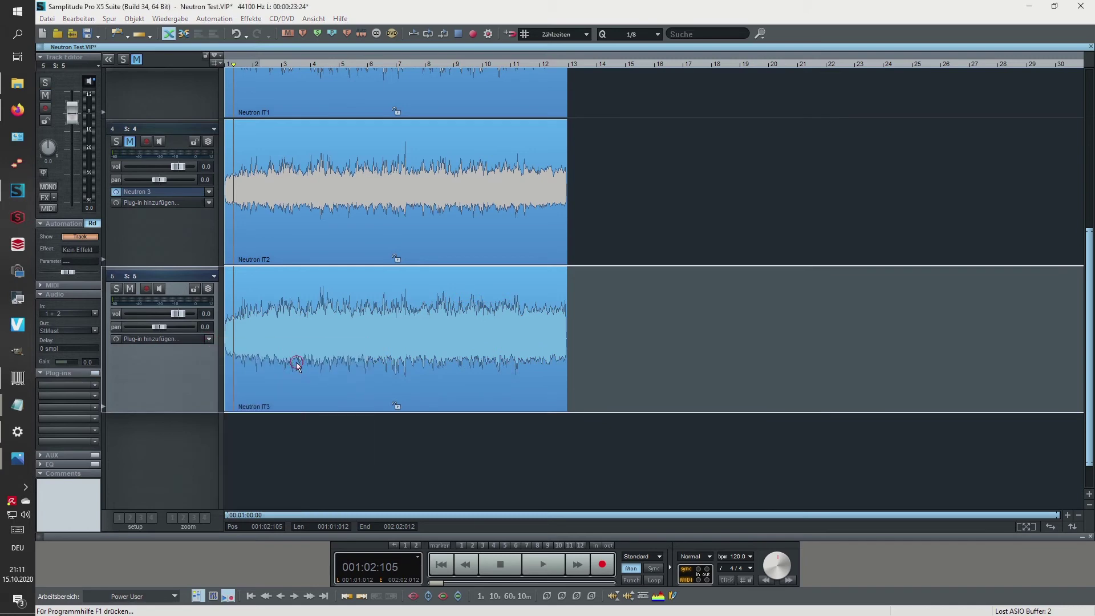
left_click(296, 361)
Add Neutron 3 to track 5 and run its Track Assistant as Distorted Electric guitar while playing the audio.
double_click(408, 285)
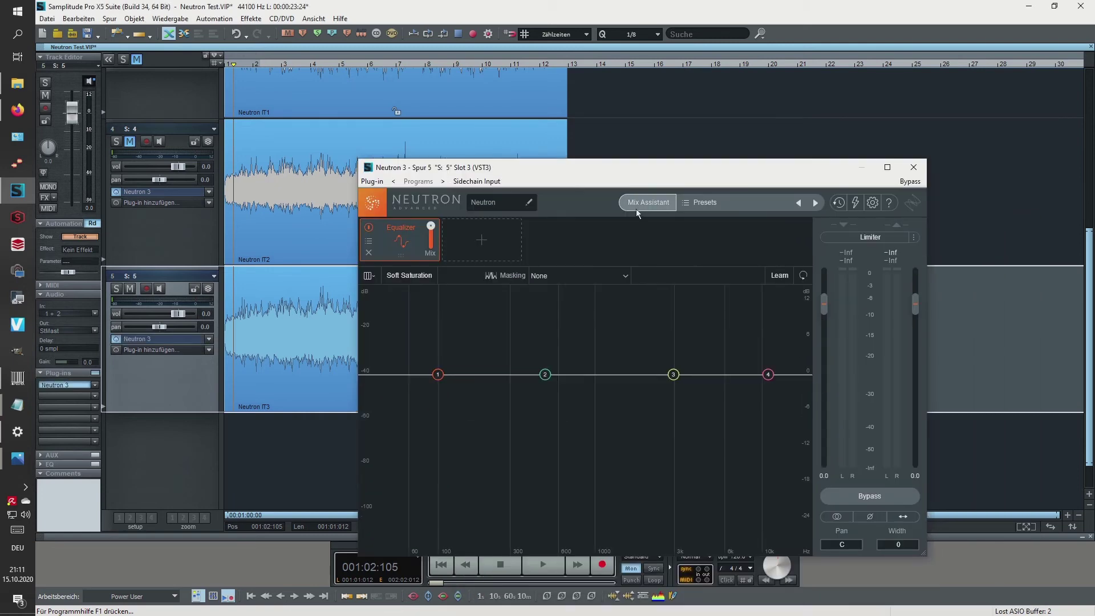
left_click(636, 209)
left_click(648, 515)
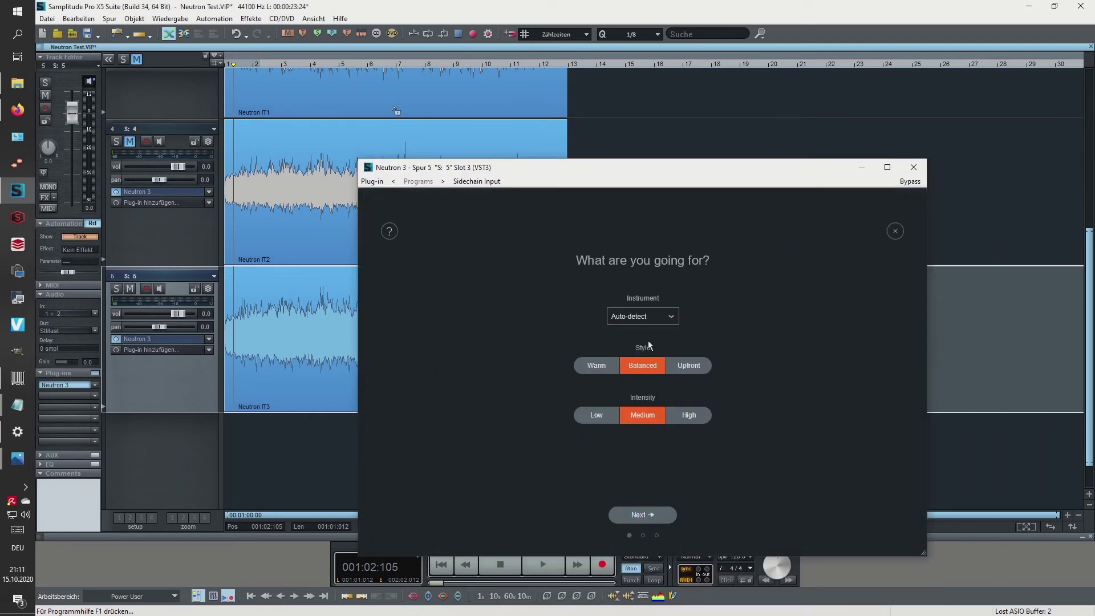
left_click(642, 316)
mouse_move(654, 352)
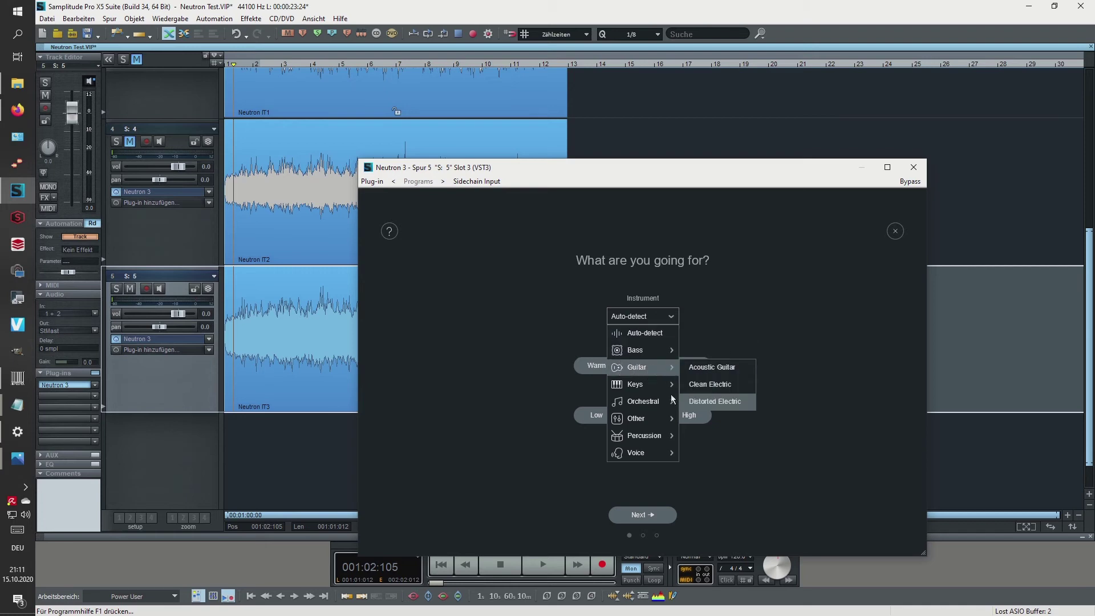
mouse_move(654, 393)
left_click(710, 401)
left_click(642, 514)
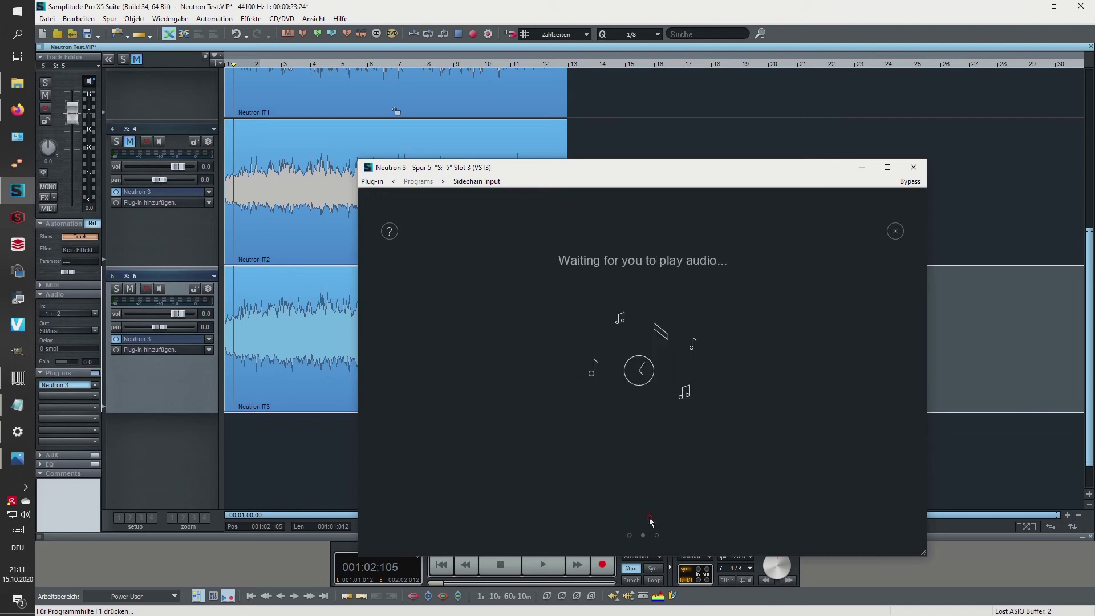
key("space")
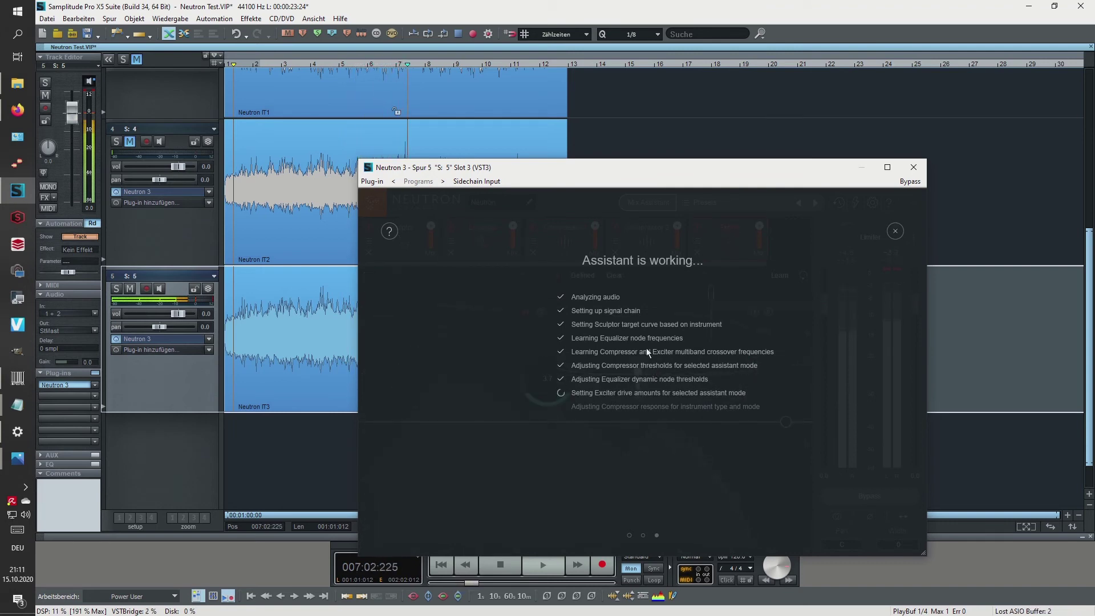
Lower the Neutron limiter output level on track 5 and resume playback to hear it.
left_click(638, 515)
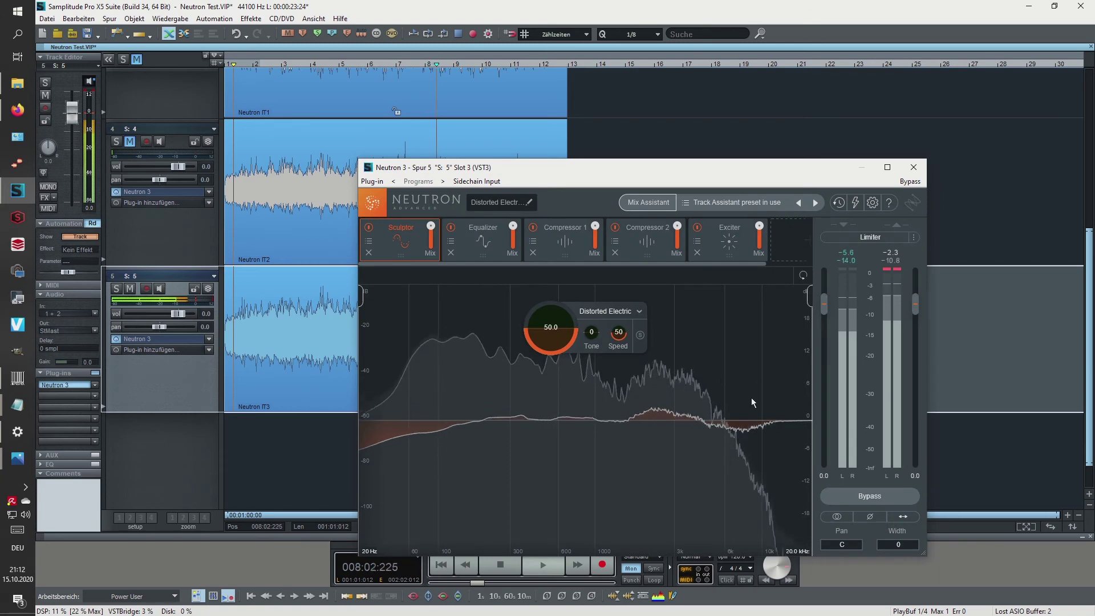
key("space")
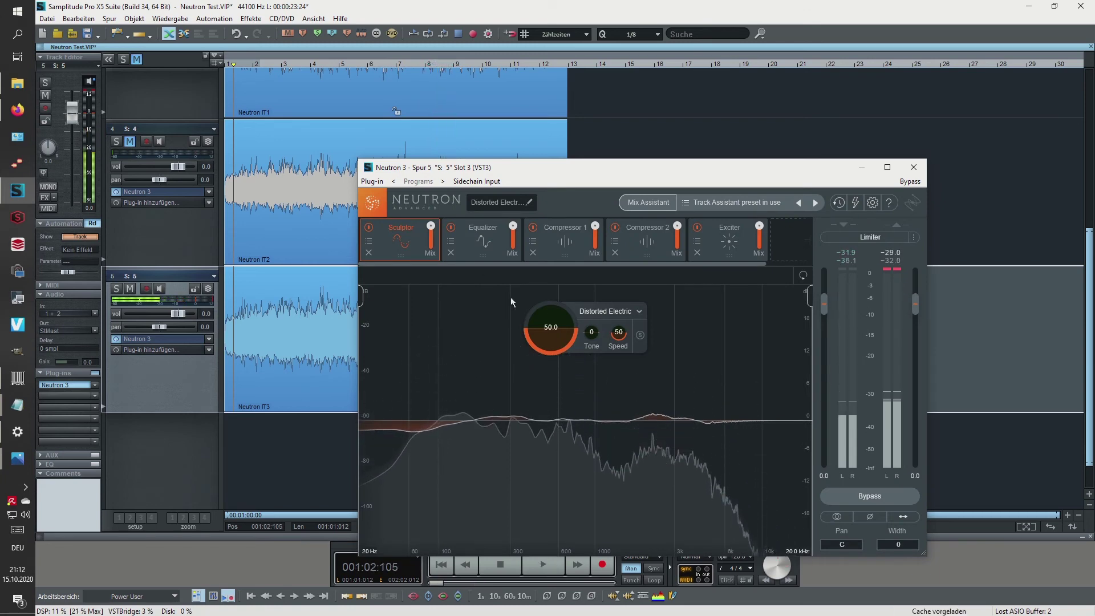
left_click_drag(917, 304, 914, 312)
key("space")
key("space")
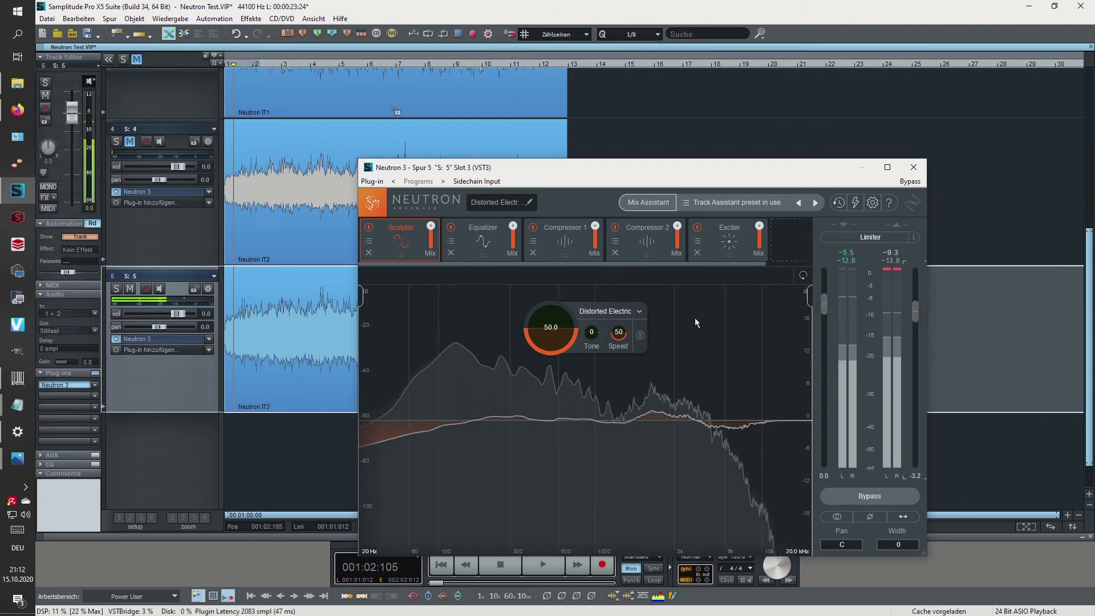
Review the Equalizer curve and band 3 (235 Hz, 2.0 dB, Q 2.0), then deselect it.
left_click(483, 236)
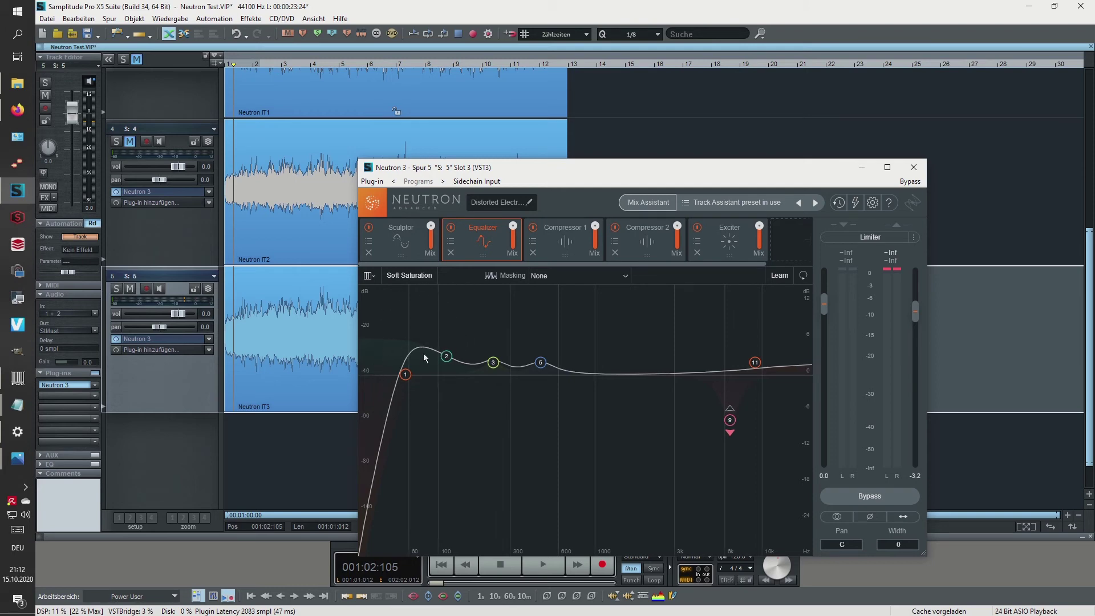
left_click(493, 363)
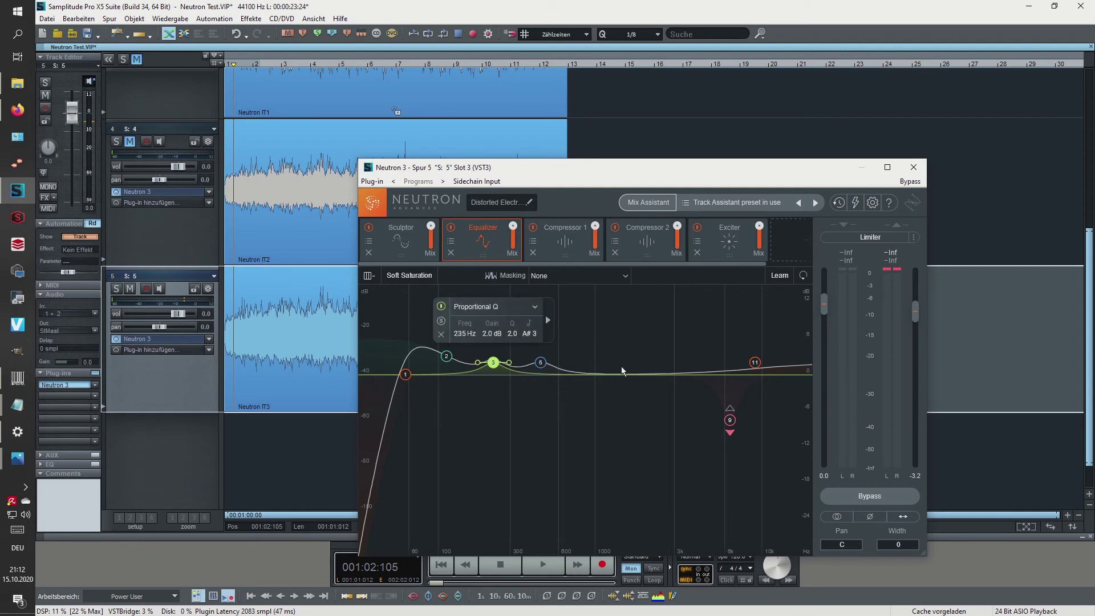
left_click_drag(703, 171, 651, 143)
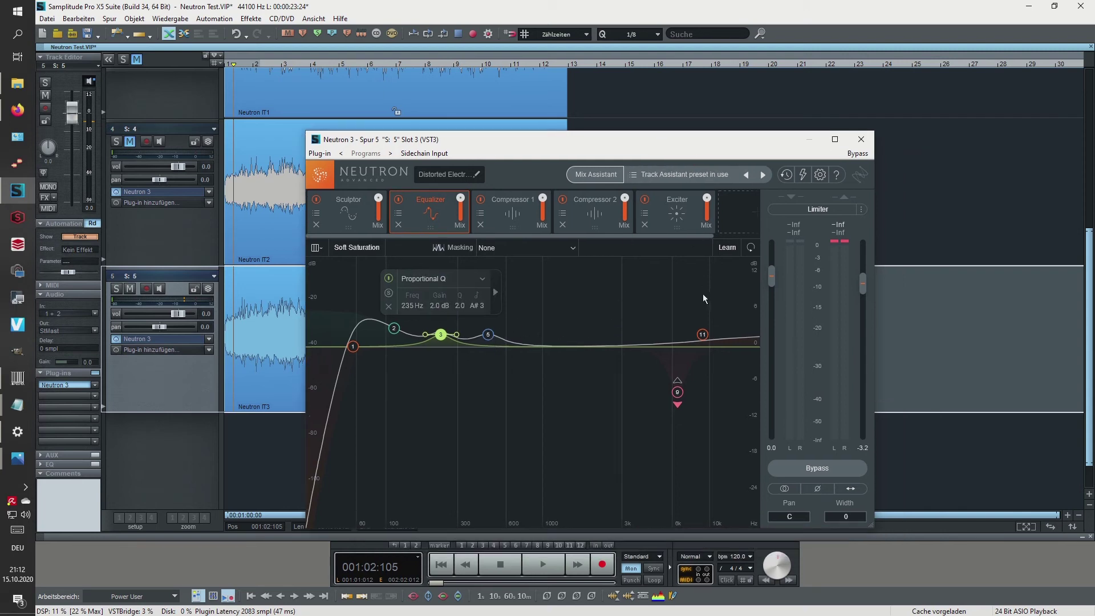
left_click(575, 415)
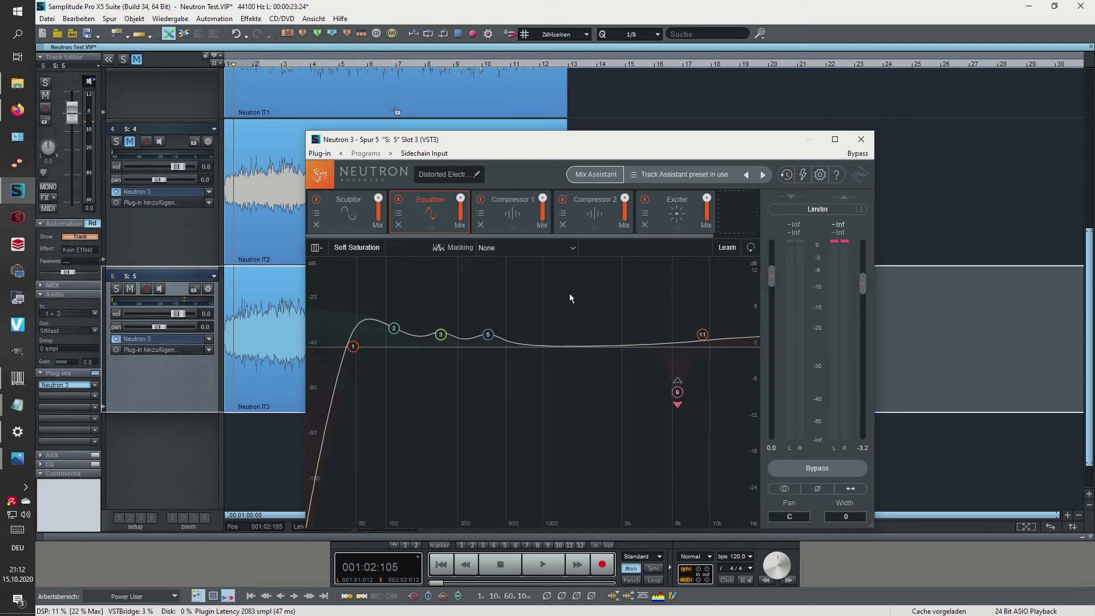
left_click(596, 208)
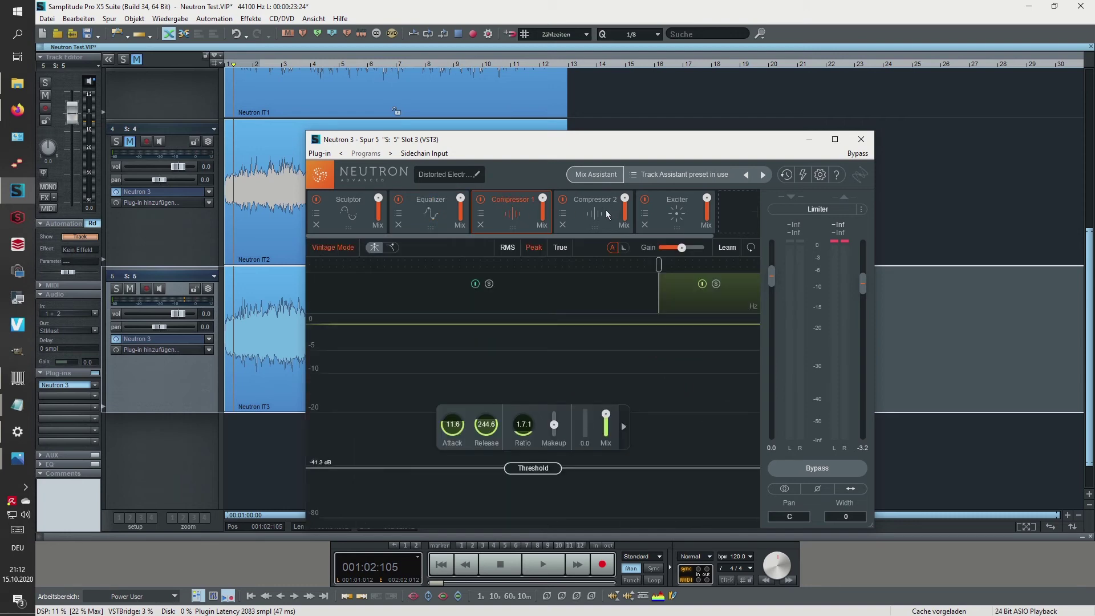
left_click(672, 213)
left_click(602, 212)
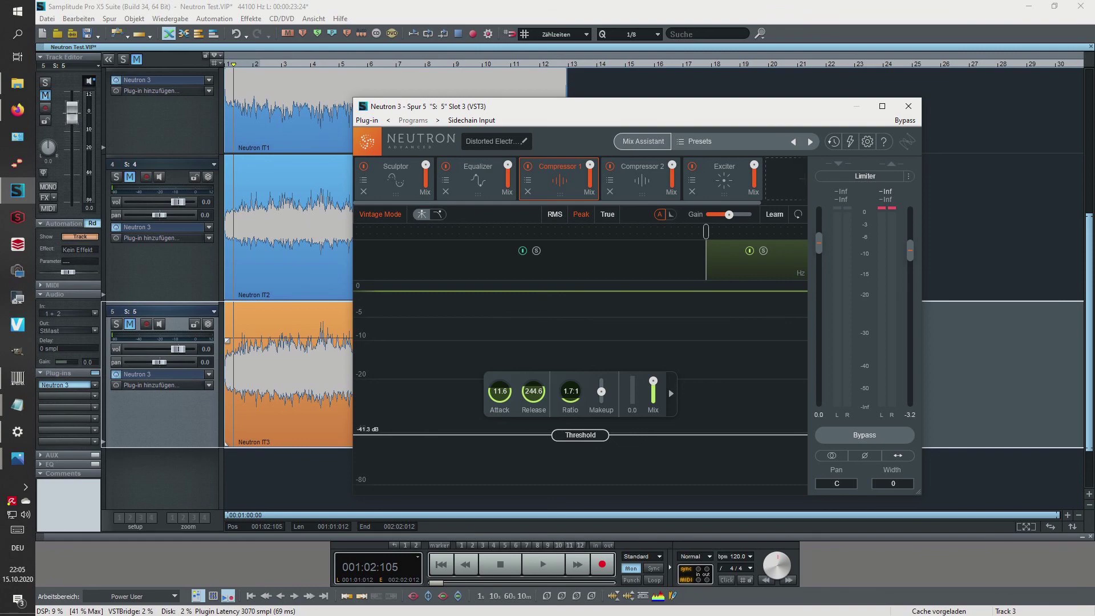
left_click_drag(1092, 108, 320, 88)
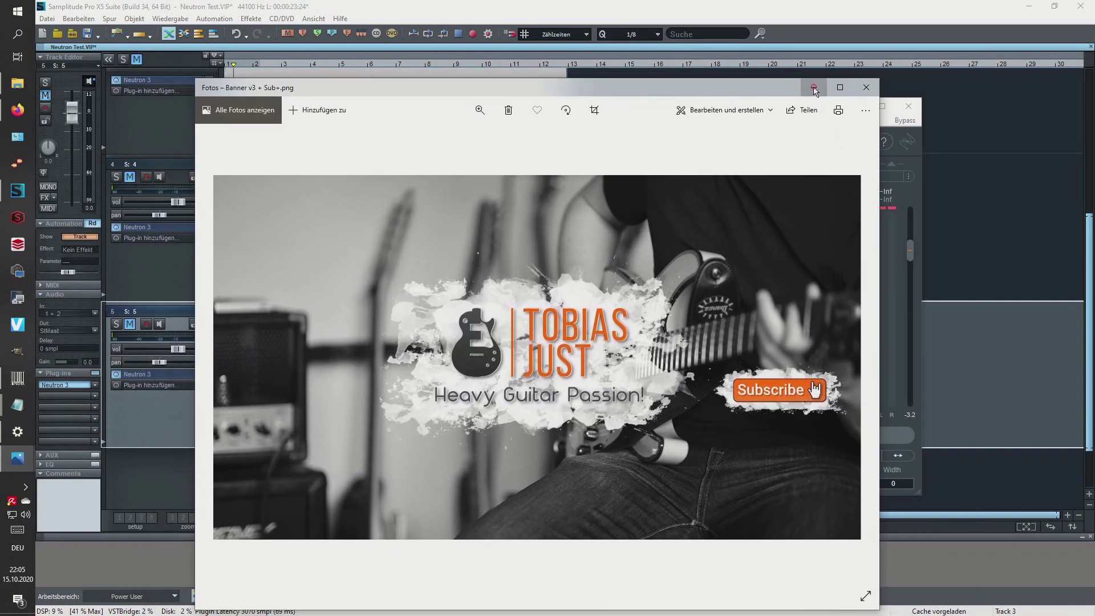
left_click(814, 89)
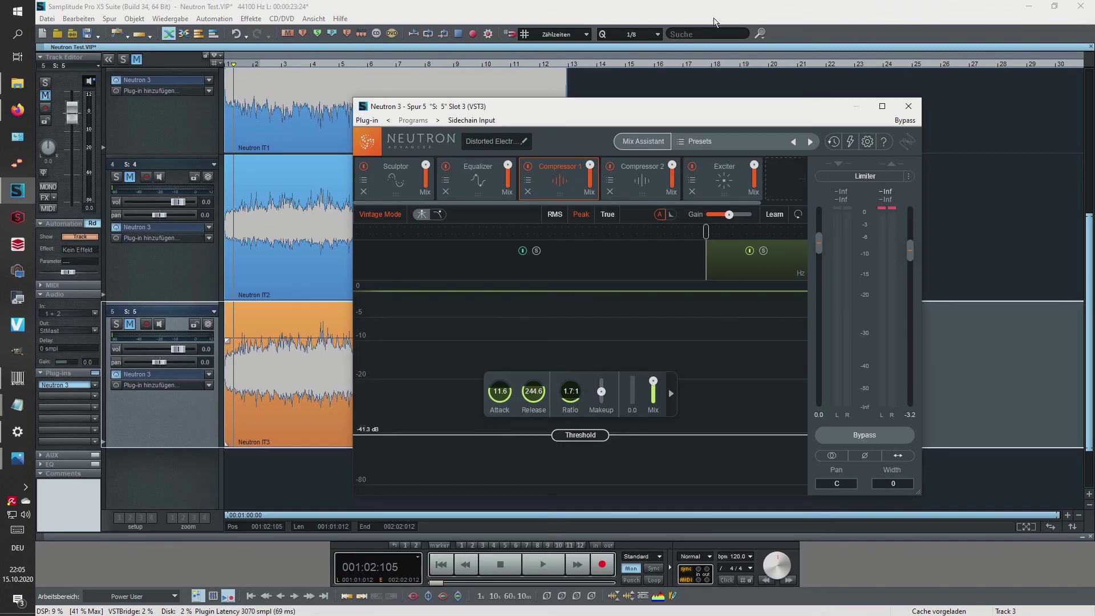